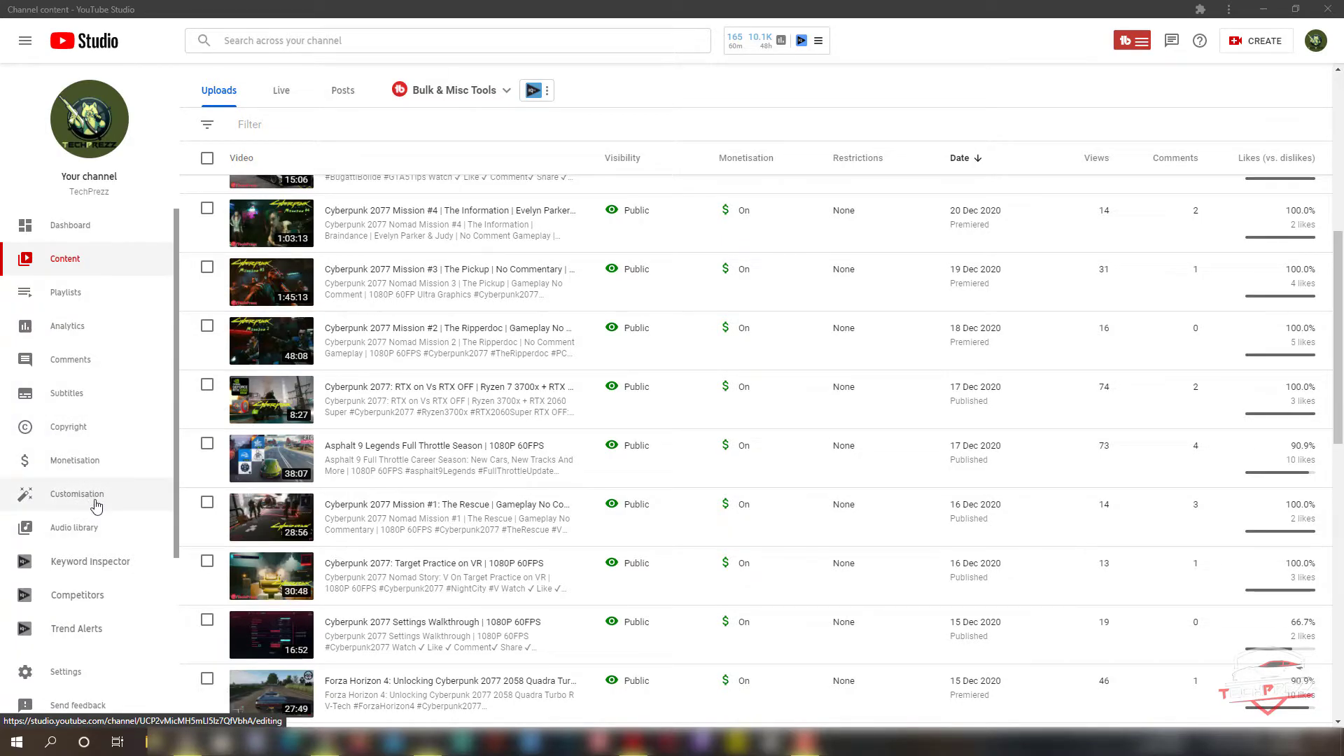
- Open the channel customisation page and look through its Layout, Branding and Basic info settings
{"action": "left_click", "coordinate": [97, 505]}
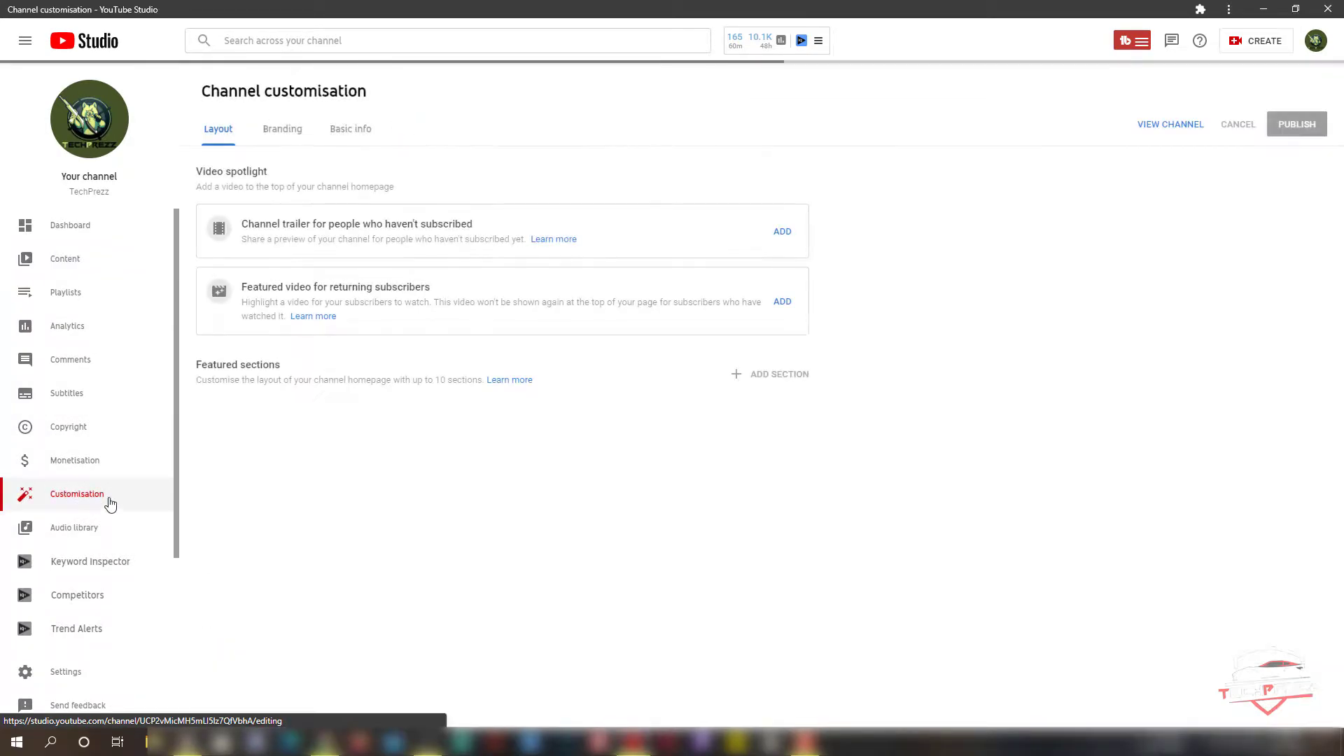
{"action": "scroll", "coordinate": [487, 306], "scroll_direction": "down", "scroll_amount": 4}
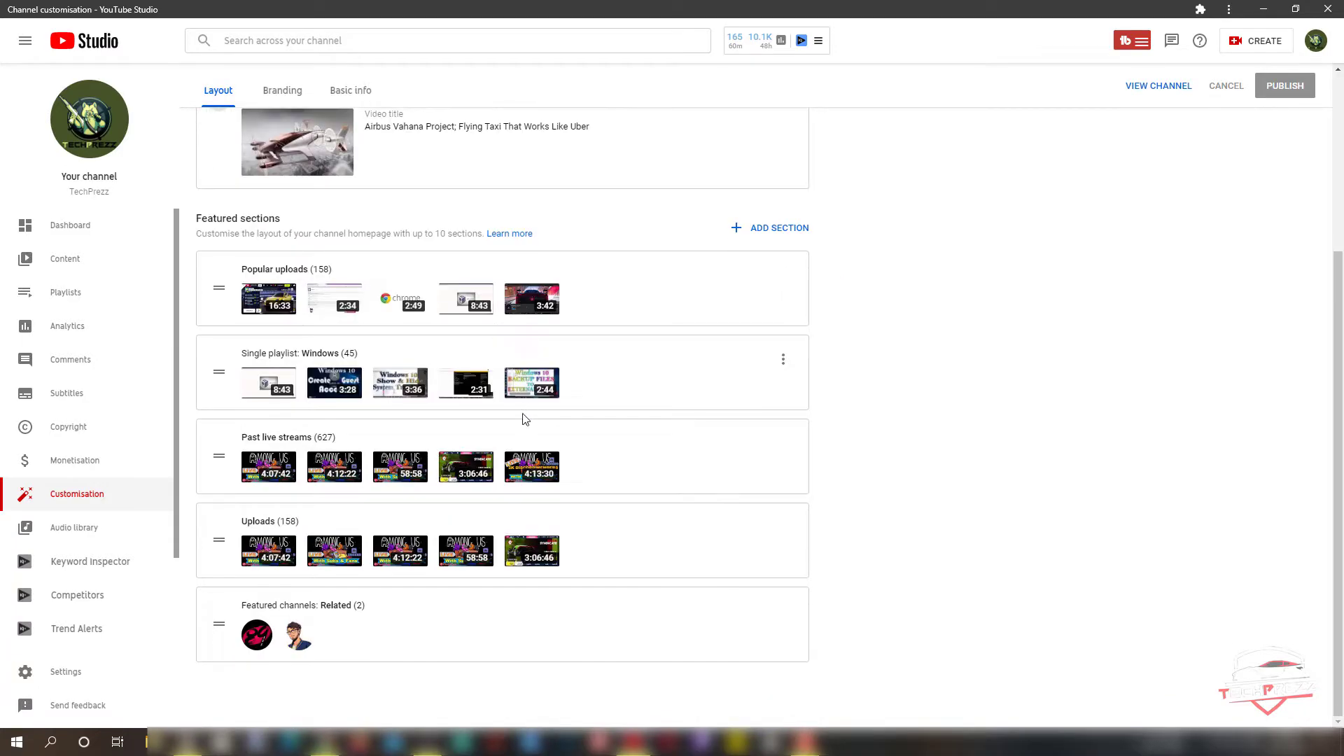
{"action": "scroll", "coordinate": [979, 386], "scroll_direction": "up", "scroll_amount": 4}
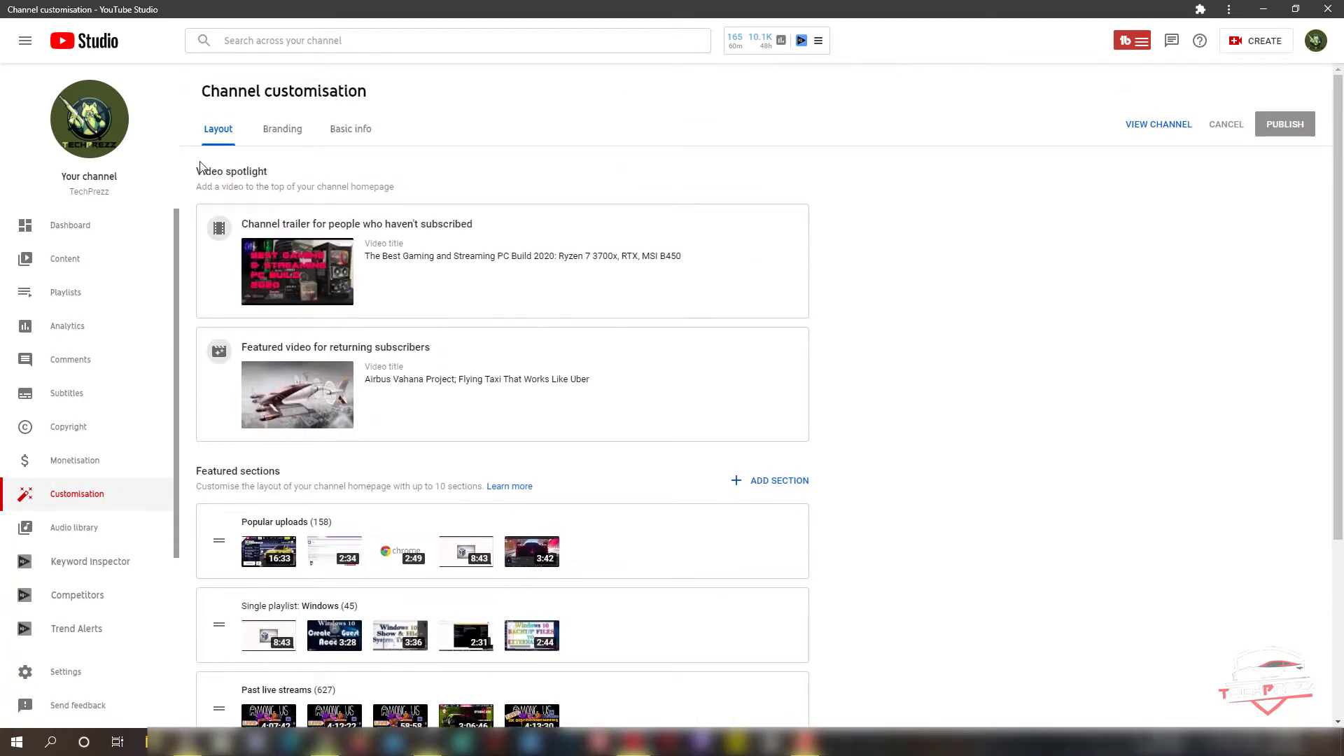
{"action": "left_click", "coordinate": [273, 139]}
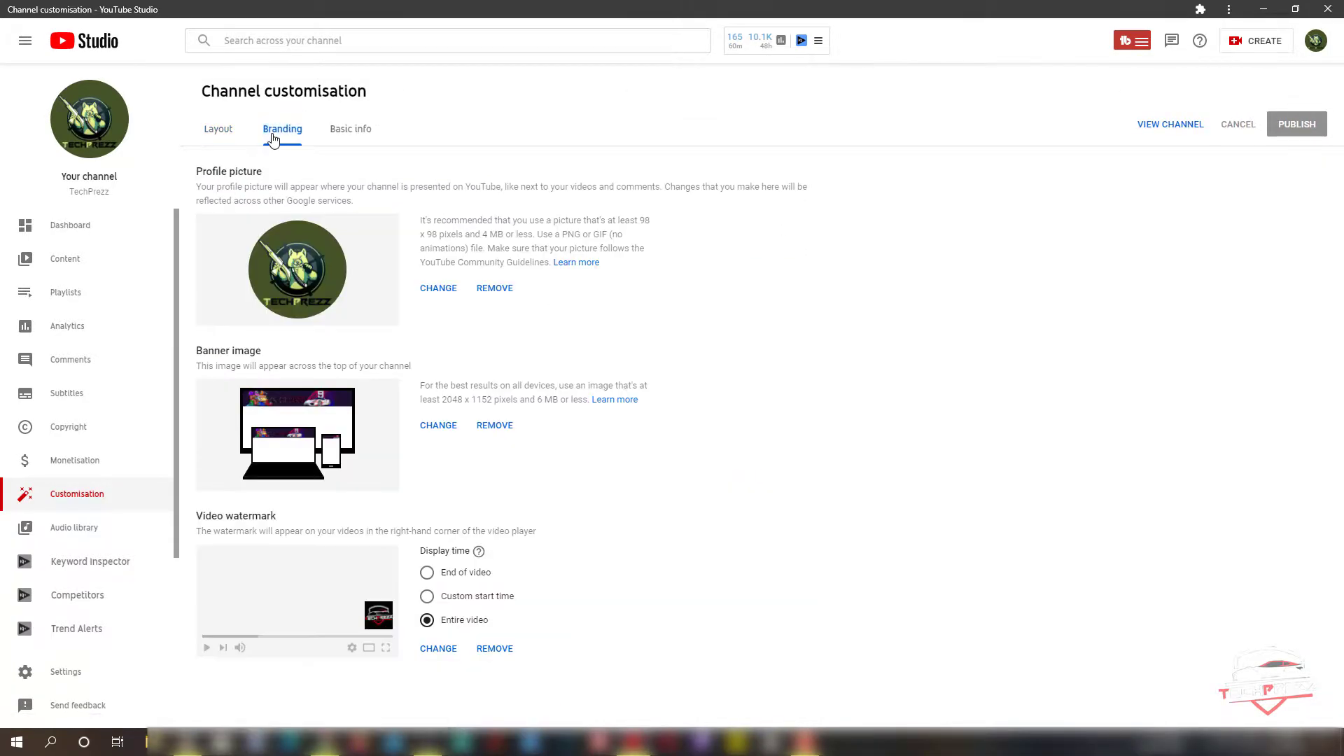
{"action": "left_click", "coordinate": [360, 143]}
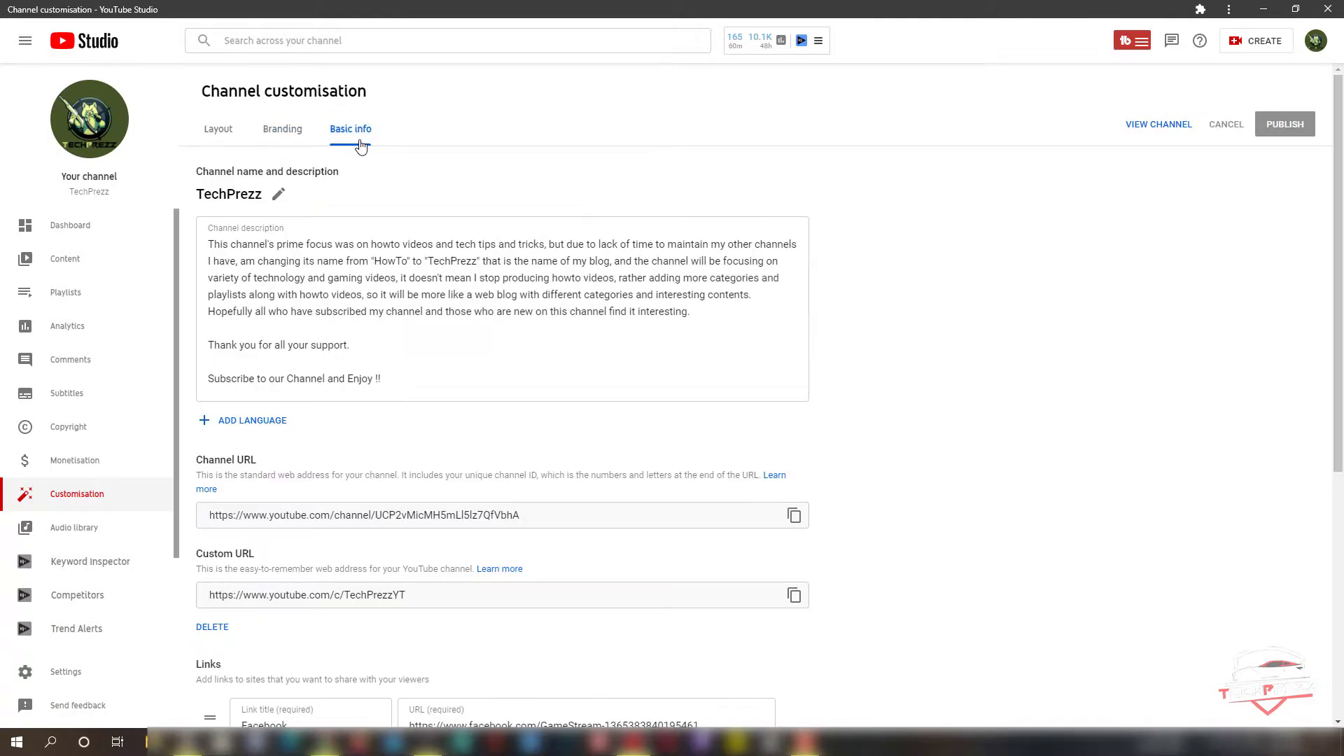
{"action": "scroll", "coordinate": [1064, 560], "scroll_direction": "down", "scroll_amount": 6}
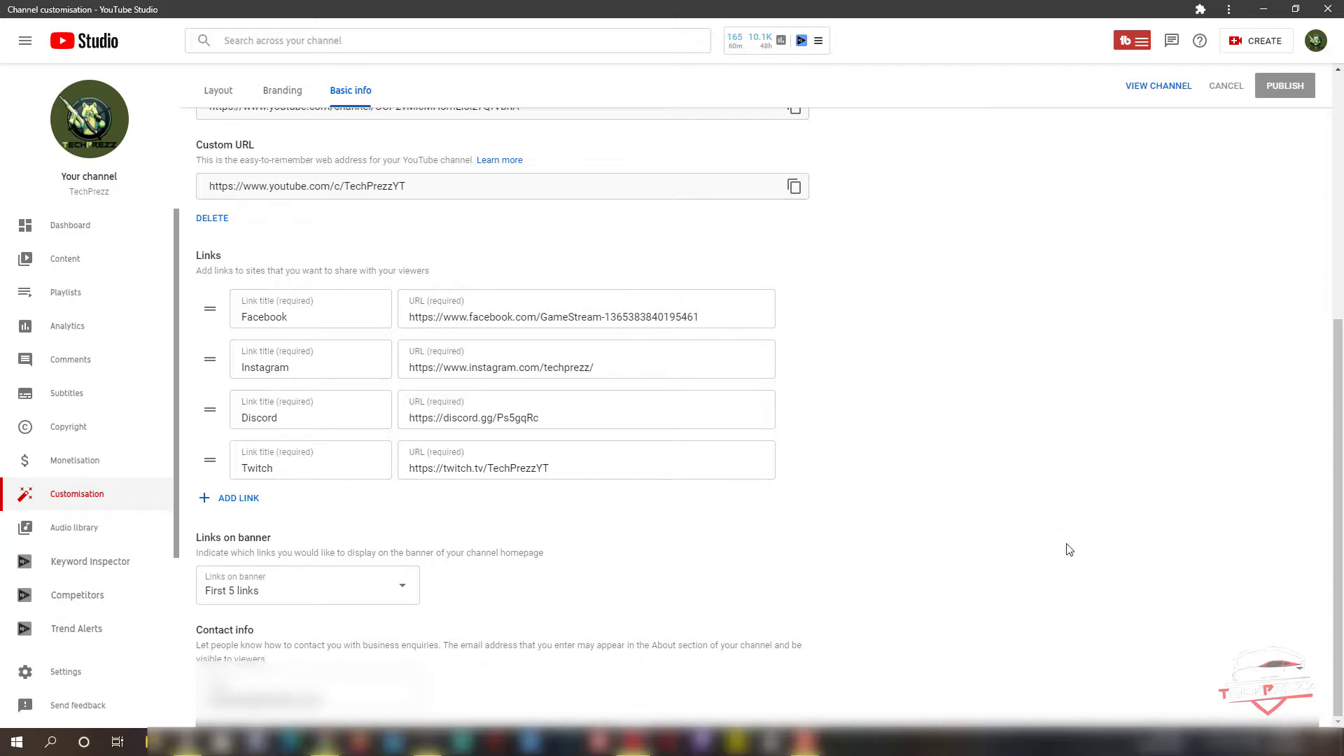
{"action": "scroll", "coordinate": [915, 548], "scroll_direction": "up", "scroll_amount": 5}
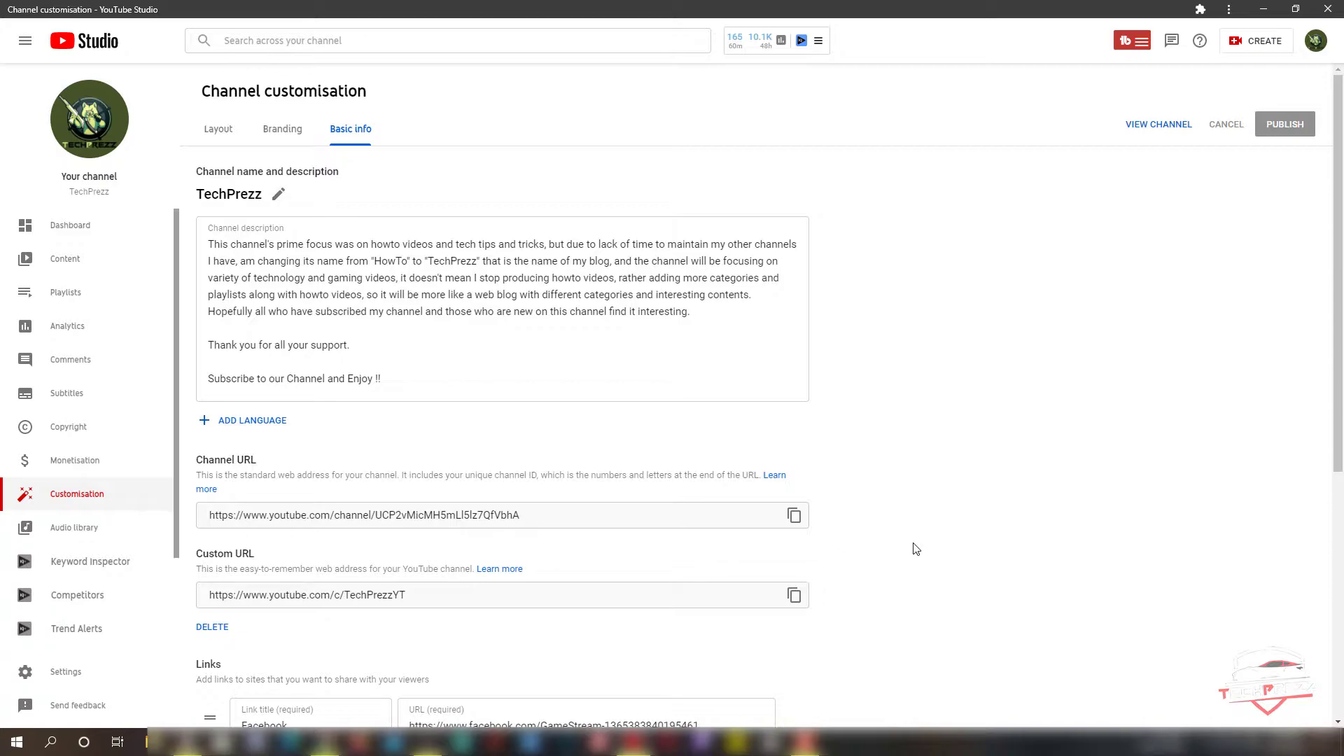
- Remove the current channel trailer for people who haven't subscribed from the layout's video spotlight
{"action": "left_click", "coordinate": [217, 139]}
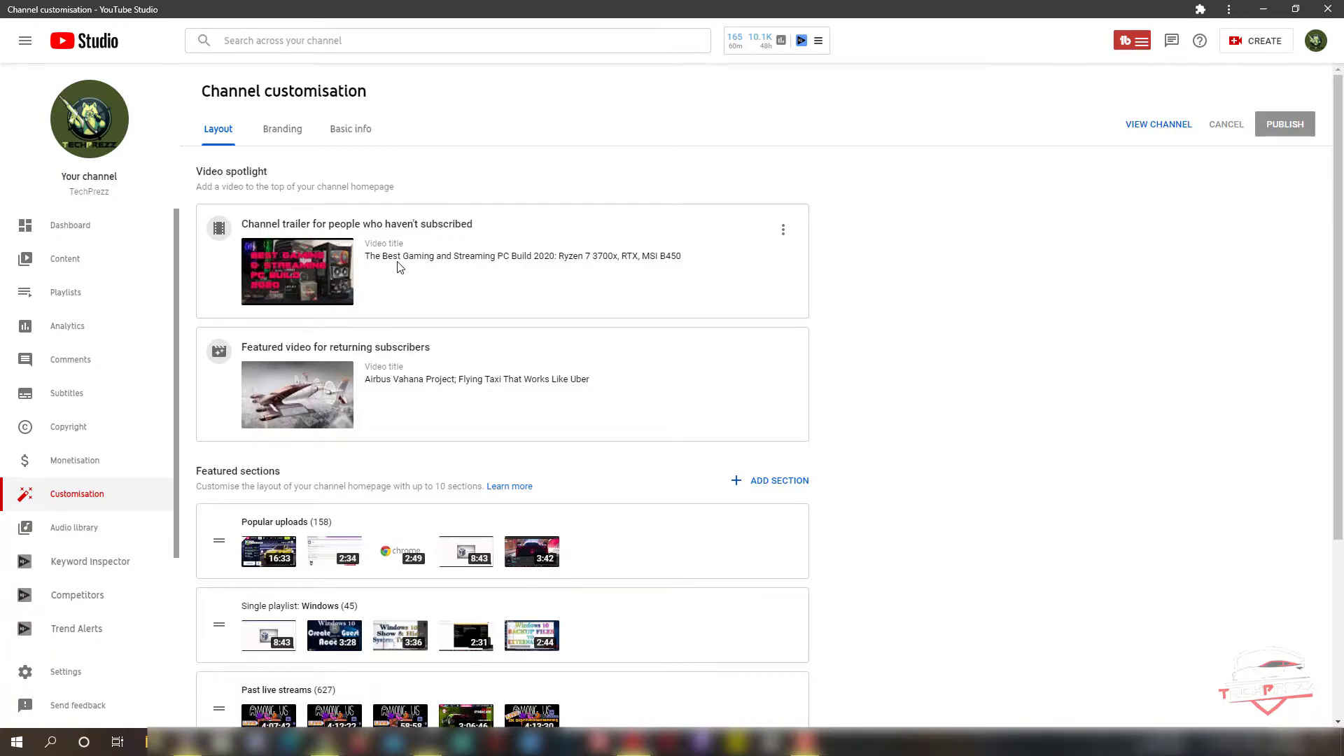
{"action": "left_click", "coordinate": [780, 238]}
{"action": "left_click", "coordinate": [975, 280]}
{"action": "left_click", "coordinate": [783, 238]}
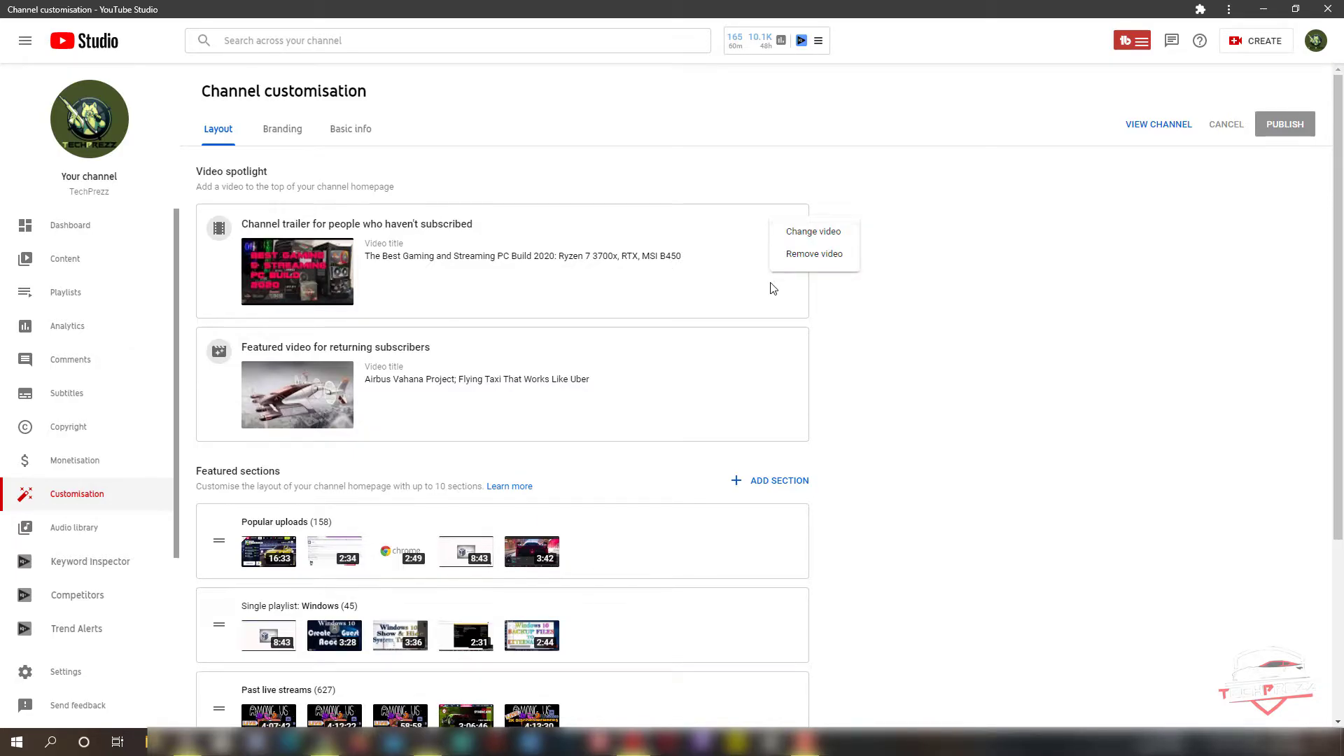
{"action": "left_click", "coordinate": [823, 256]}
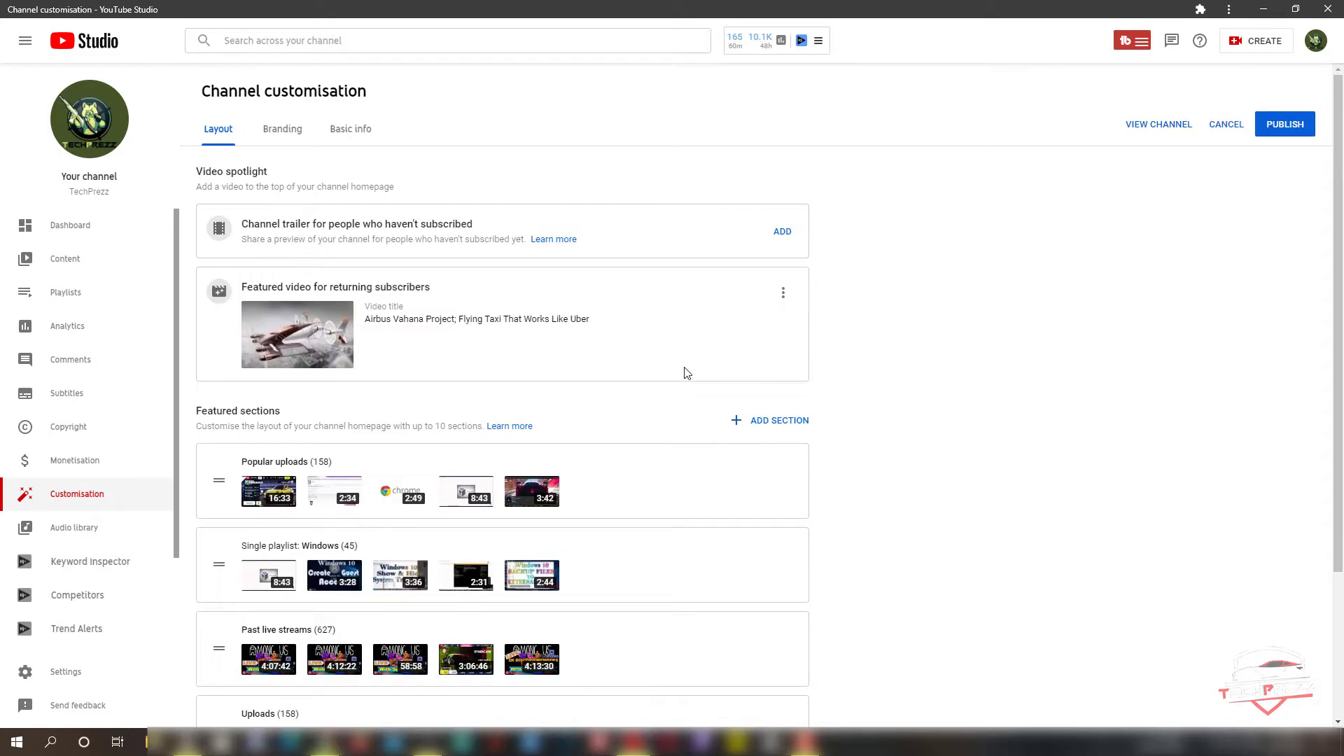
- Add the video "Cyberpunk 2077 Mission #1: The Rescue" as the channel trailer for people who haven't subscribed
{"action": "left_click", "coordinate": [781, 232]}
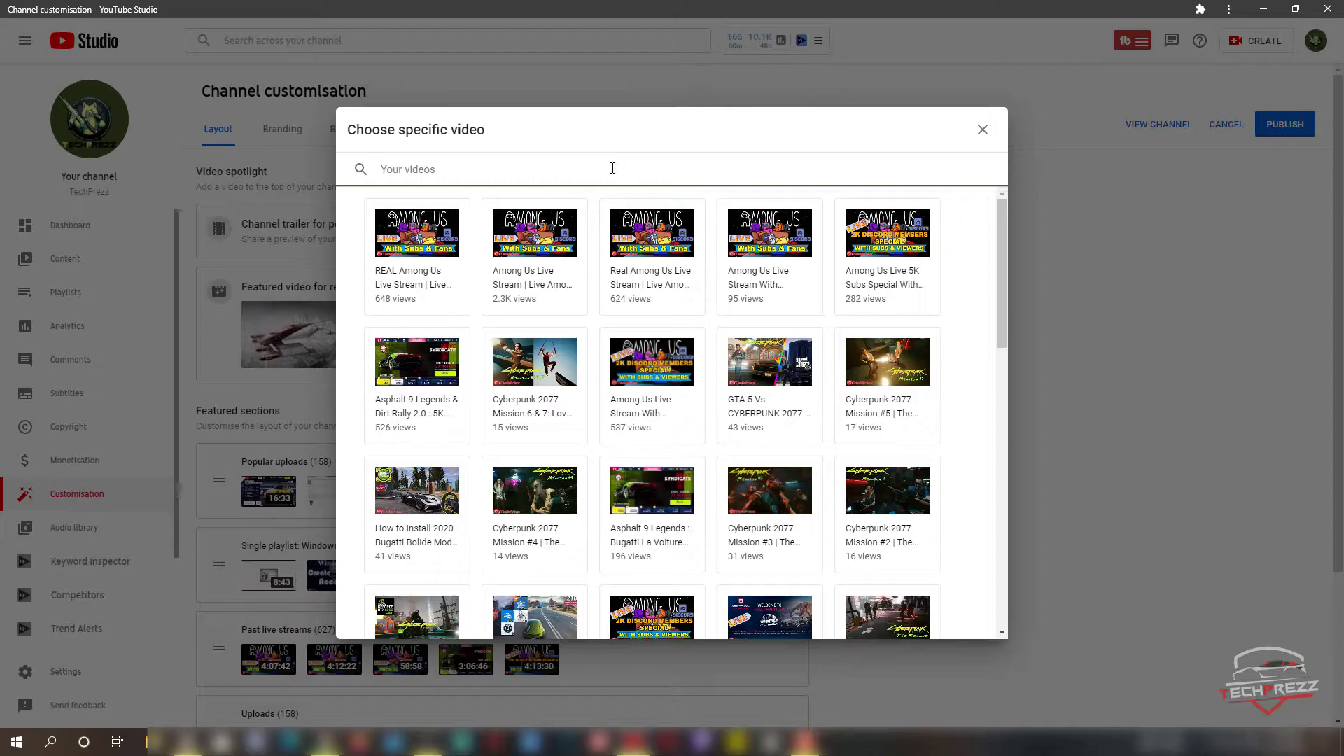
{"action": "scroll", "coordinate": [664, 350], "scroll_direction": "down", "scroll_amount": 3}
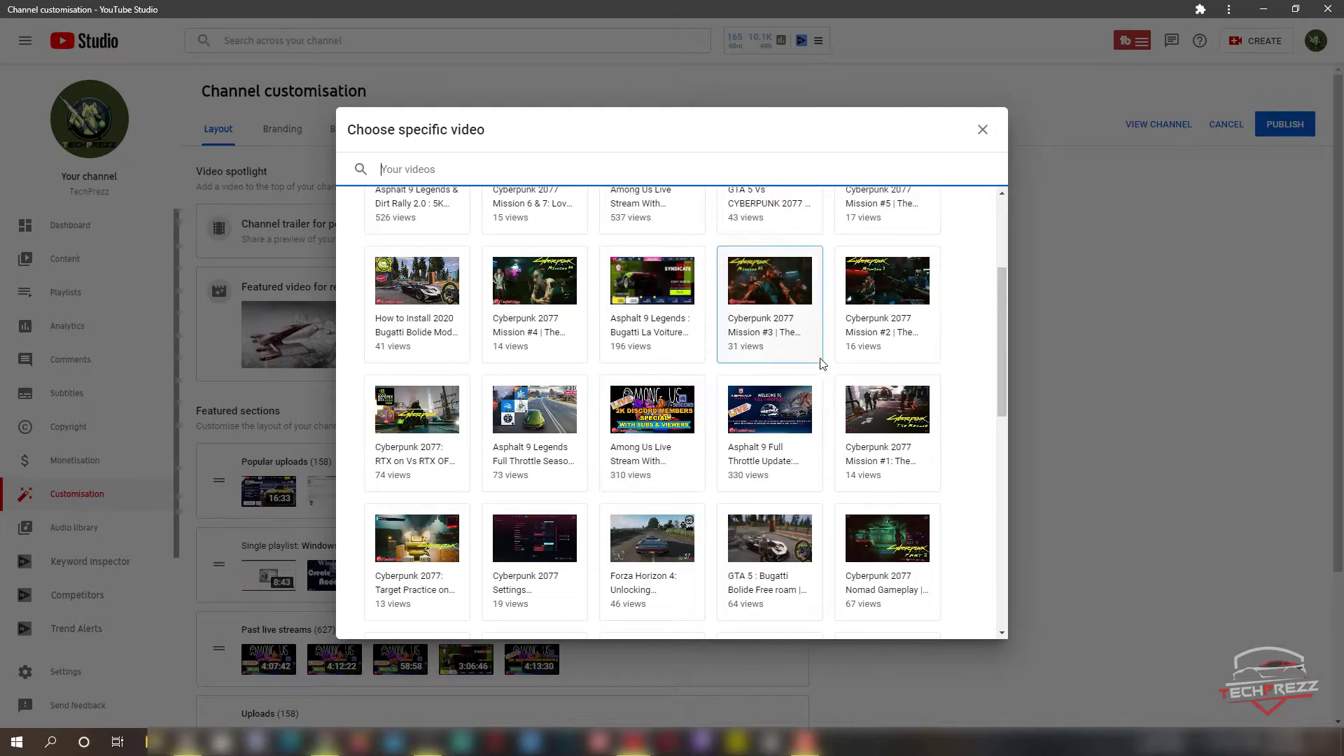
{"action": "scroll", "coordinate": [800, 347], "scroll_direction": "down", "scroll_amount": 1}
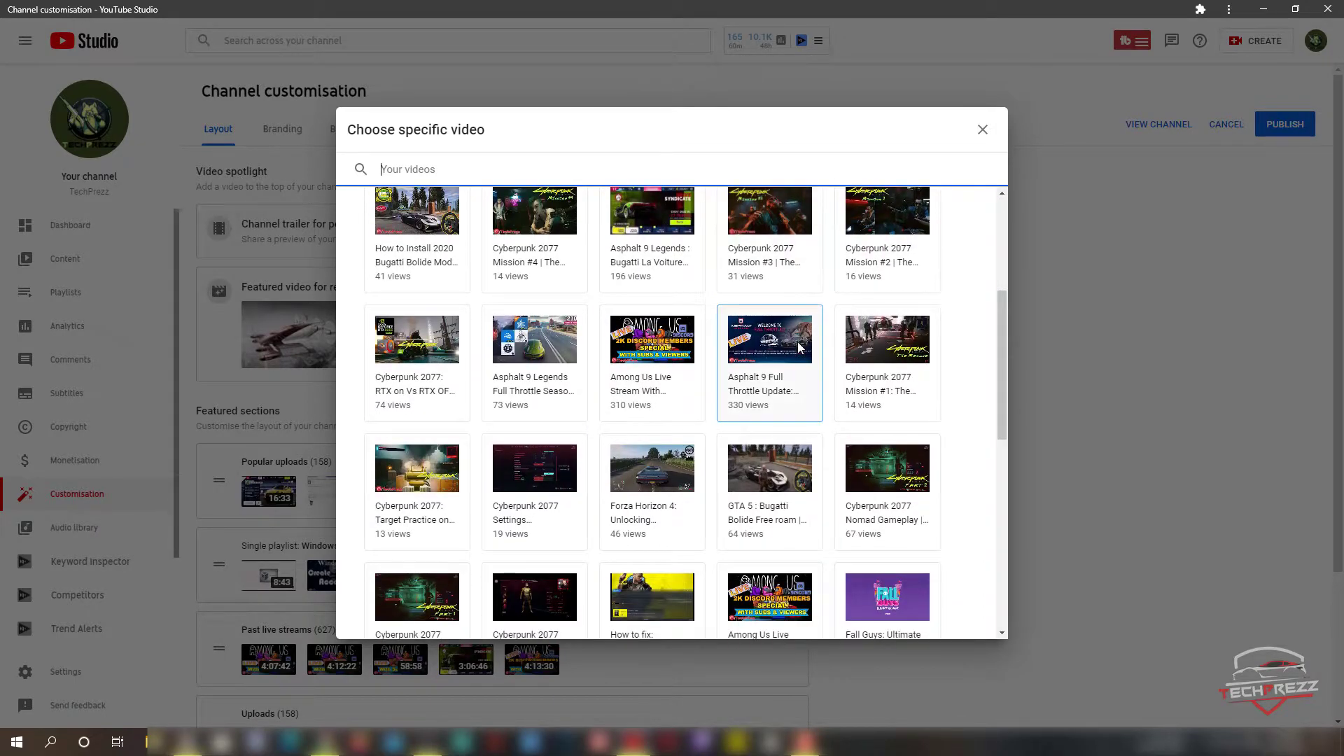
{"action": "scroll", "coordinate": [802, 350], "scroll_direction": "down", "scroll_amount": 1}
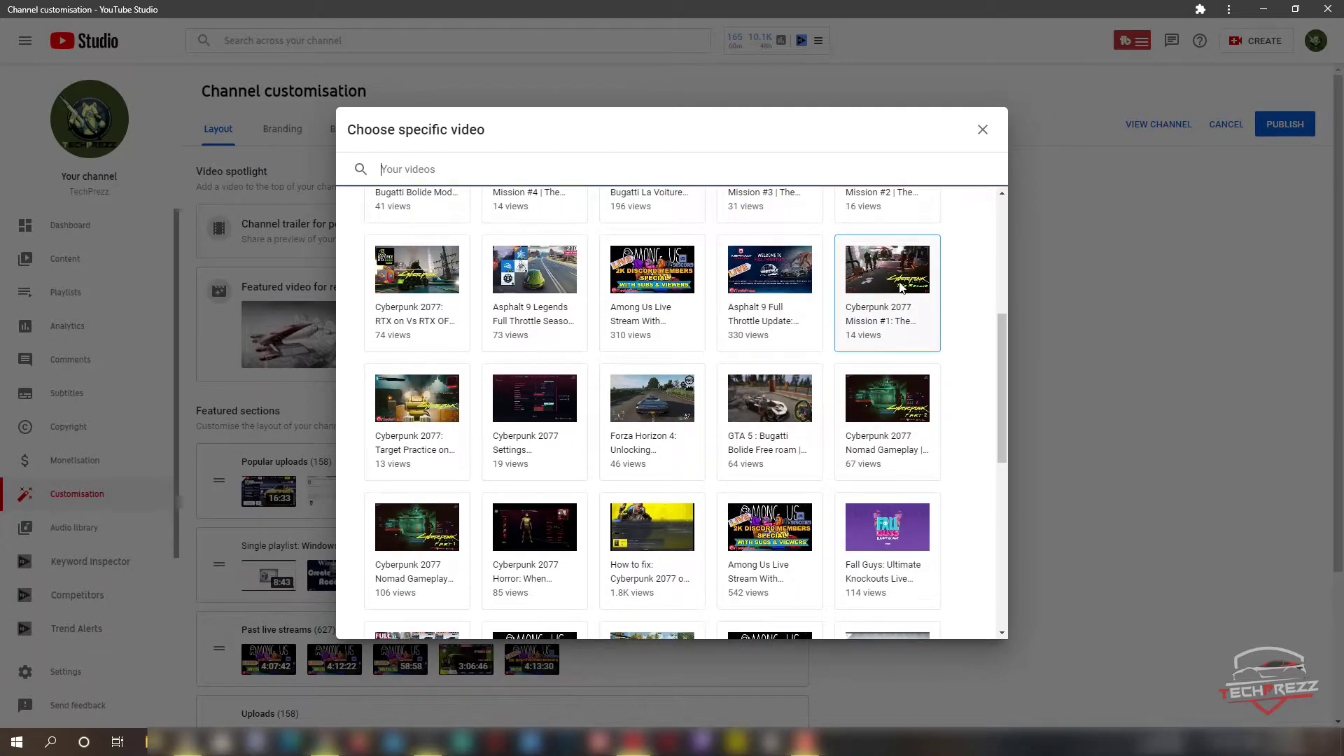
{"action": "left_click", "coordinate": [898, 293]}
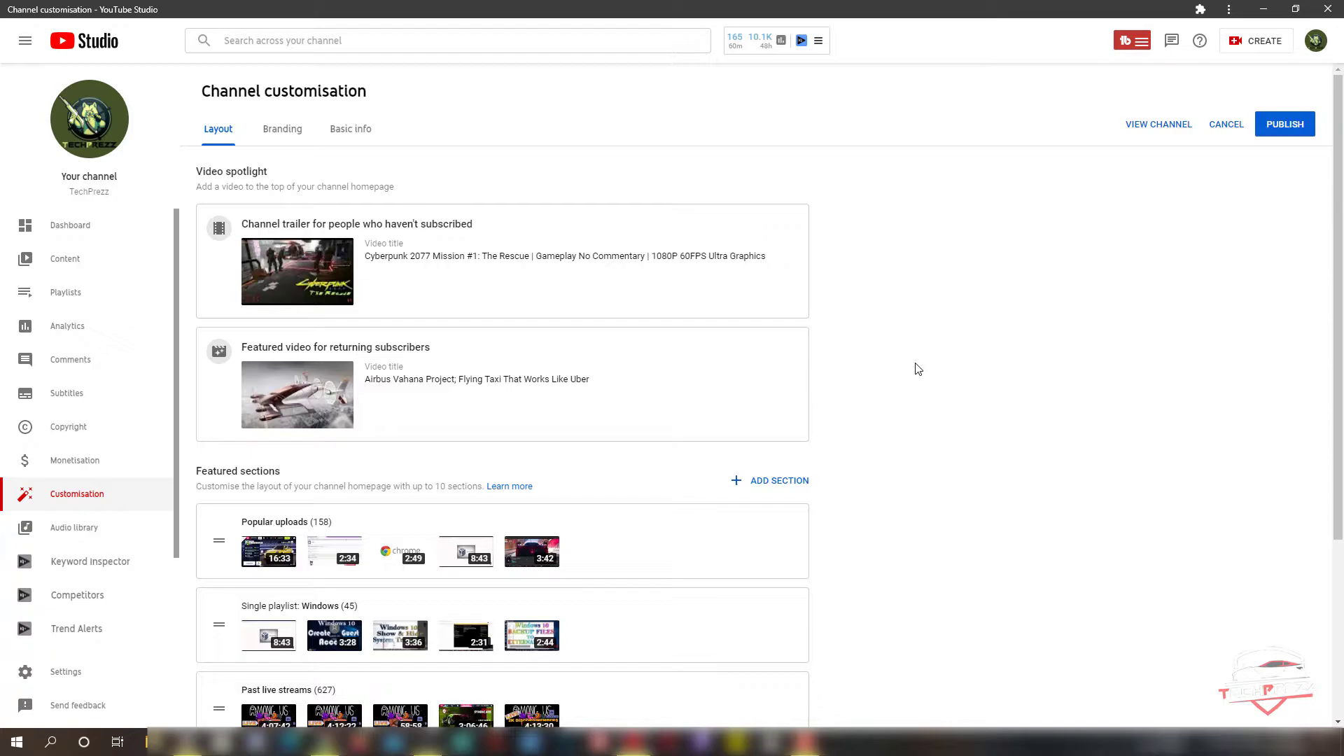
- Replace the featured video for returning subscribers with "Forza Horizon 4: Unlocking Cyberpunk 2077 2058 Quadra Turbo-R V-Tech"
{"action": "left_click", "coordinate": [783, 352]}
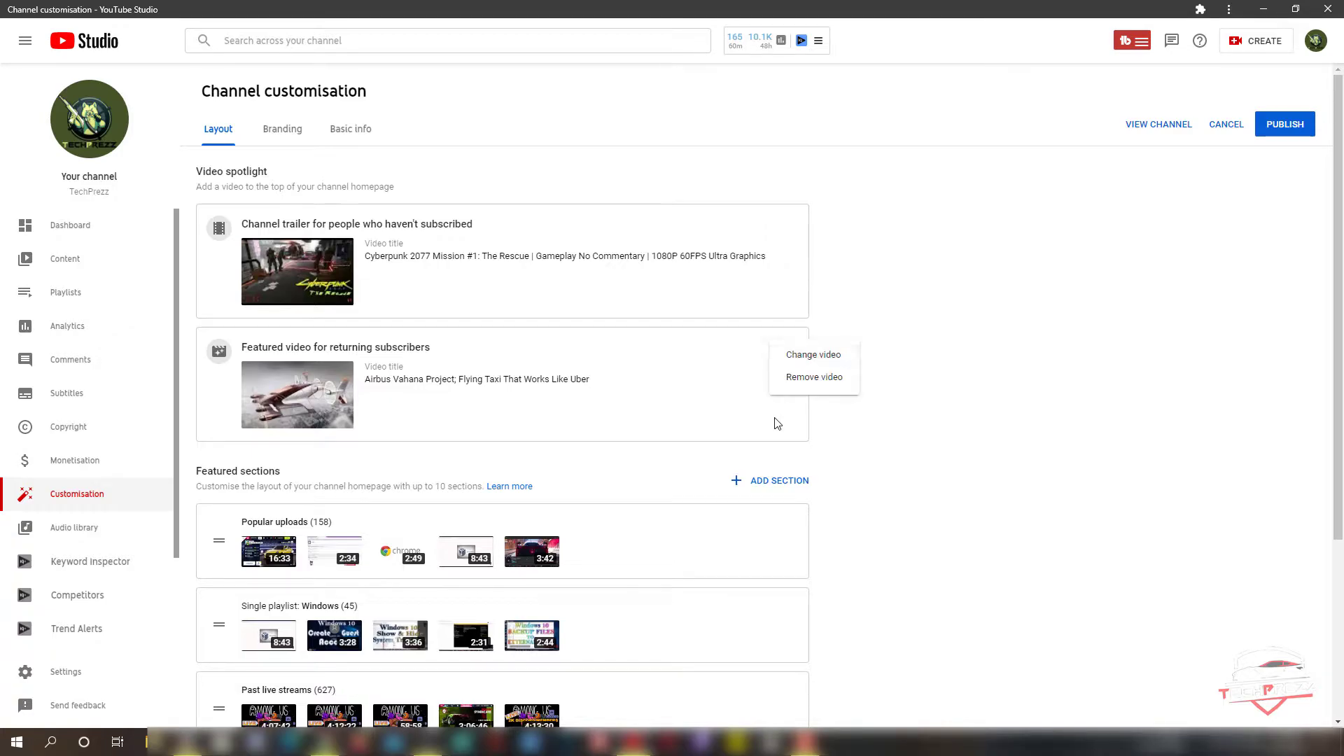
{"action": "left_click", "coordinate": [822, 378]}
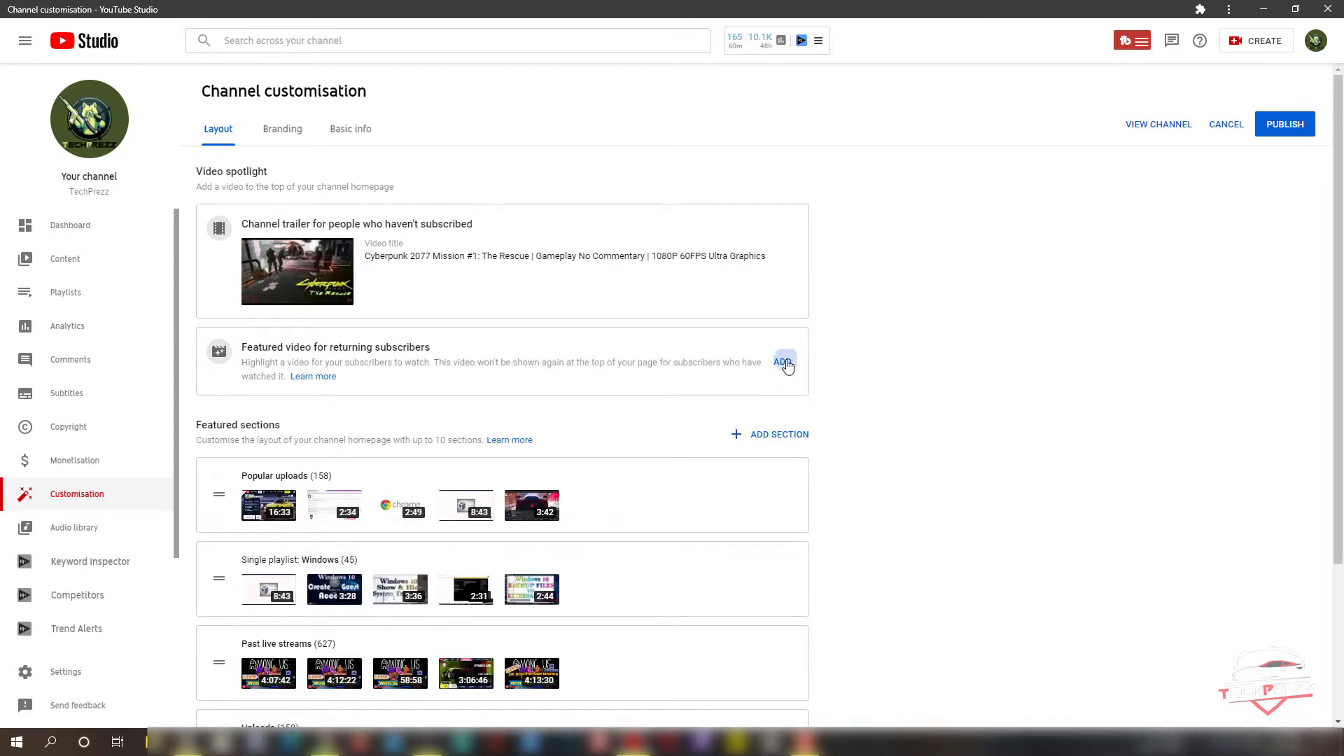
{"action": "left_click", "coordinate": [783, 362]}
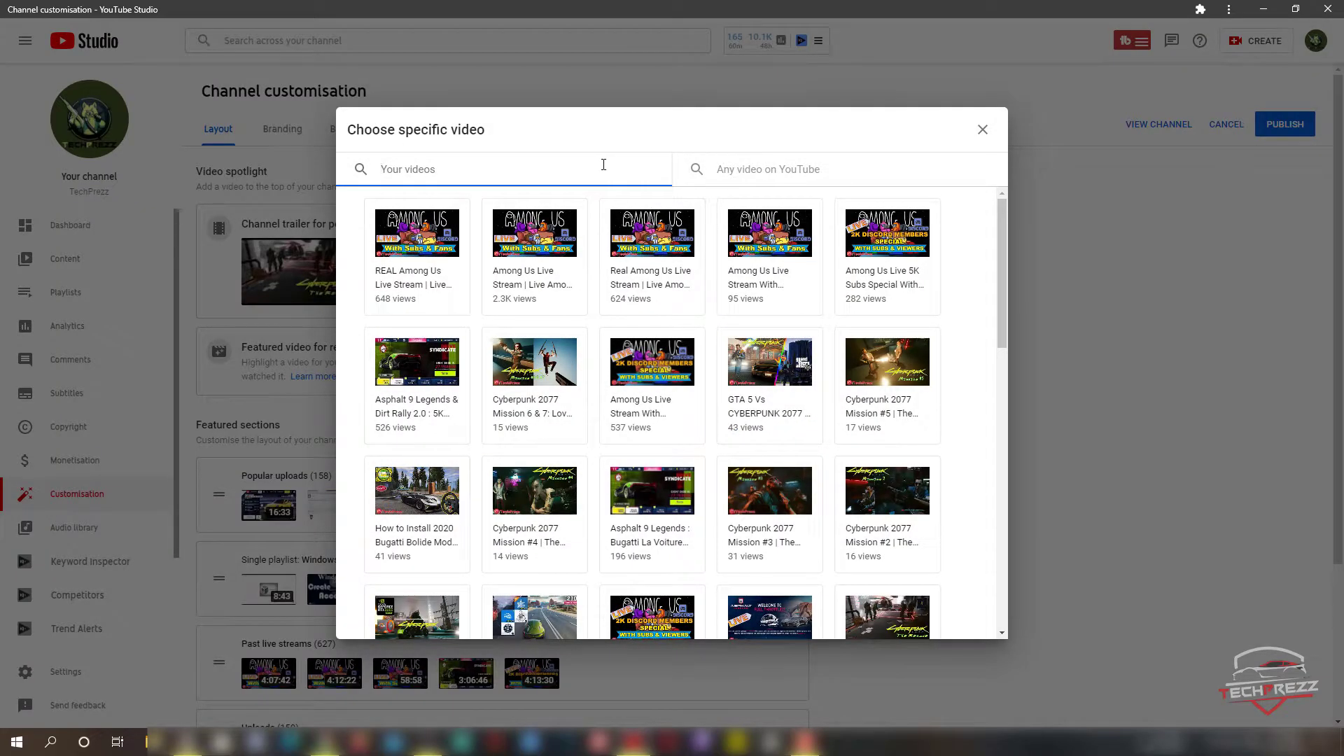
{"action": "scroll", "coordinate": [693, 378], "scroll_direction": "down", "scroll_amount": 6}
{"action": "scroll", "coordinate": [700, 381], "scroll_direction": "down", "scroll_amount": 4}
{"action": "scroll", "coordinate": [703, 315], "scroll_direction": "up", "scroll_amount": 3}
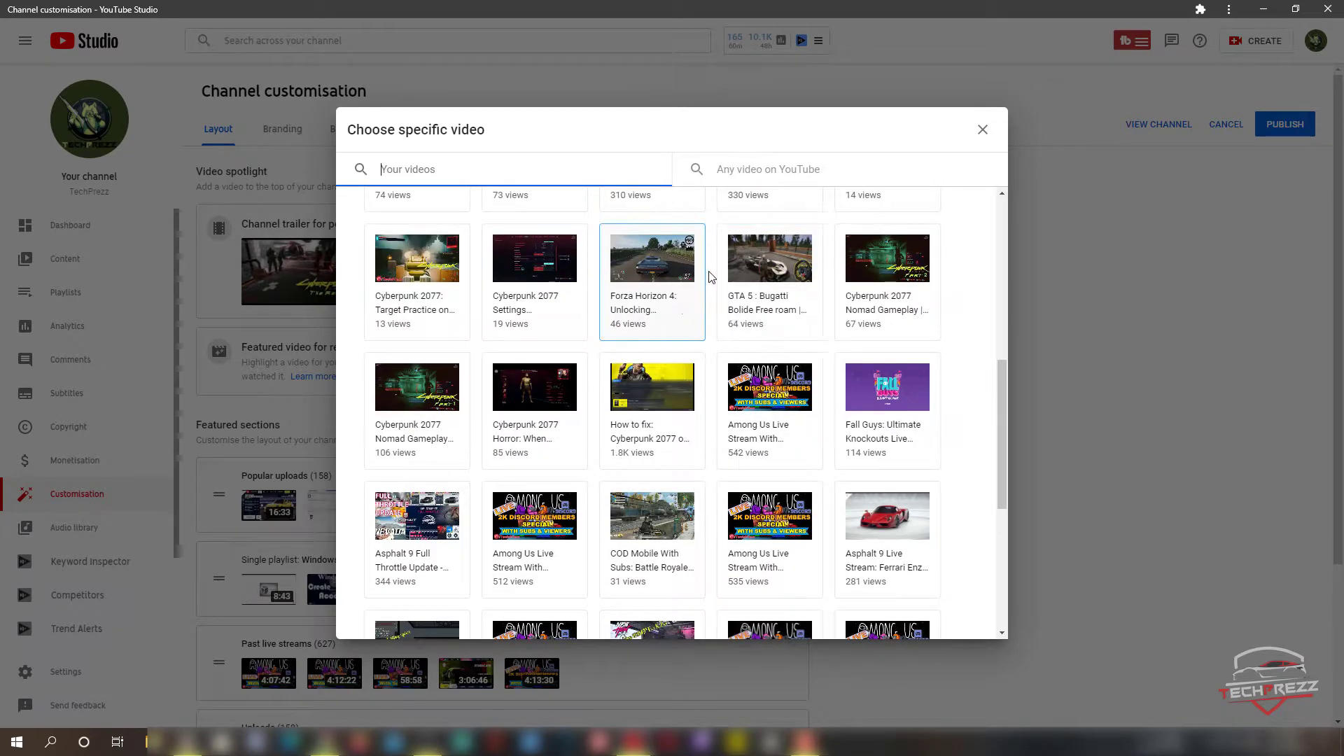
{"action": "left_click", "coordinate": [664, 281]}
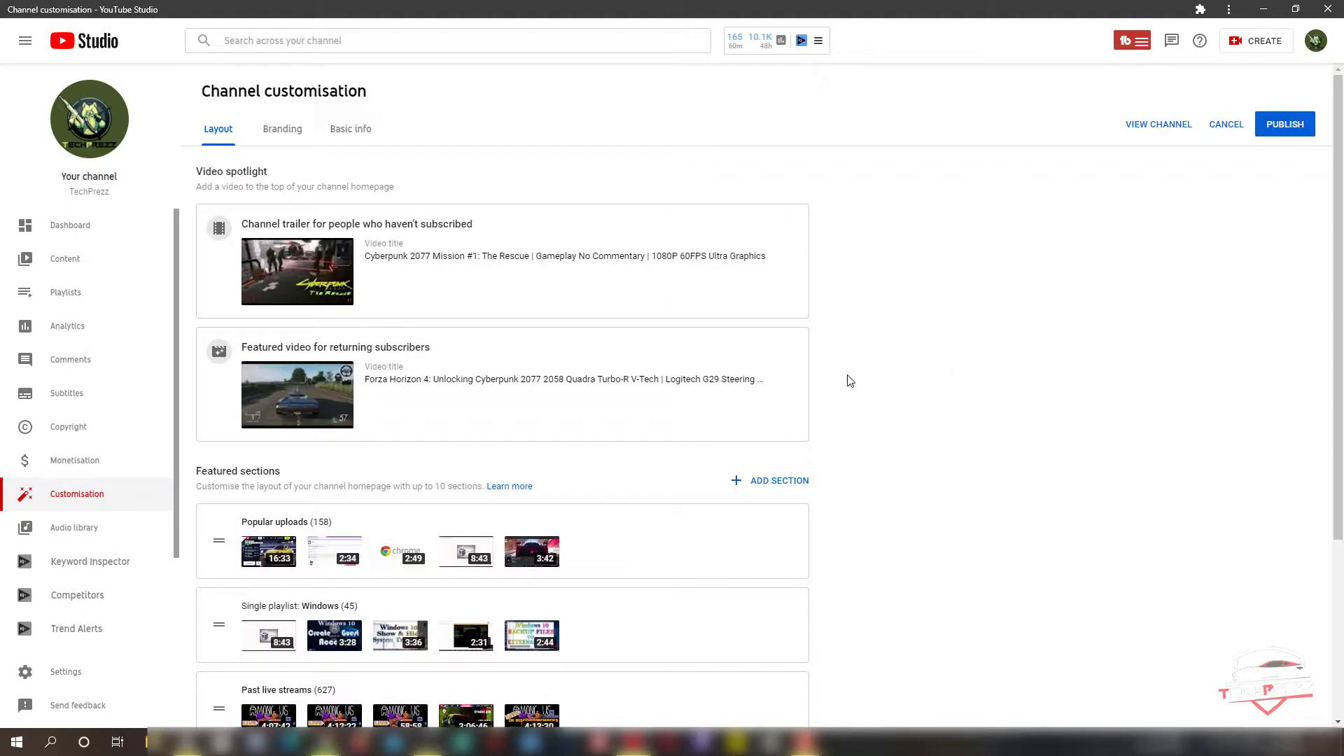
- Add a Members-only videos section to the featured sections of the channel homepage
{"action": "scroll", "coordinate": [875, 385], "scroll_direction": "down", "scroll_amount": 4}
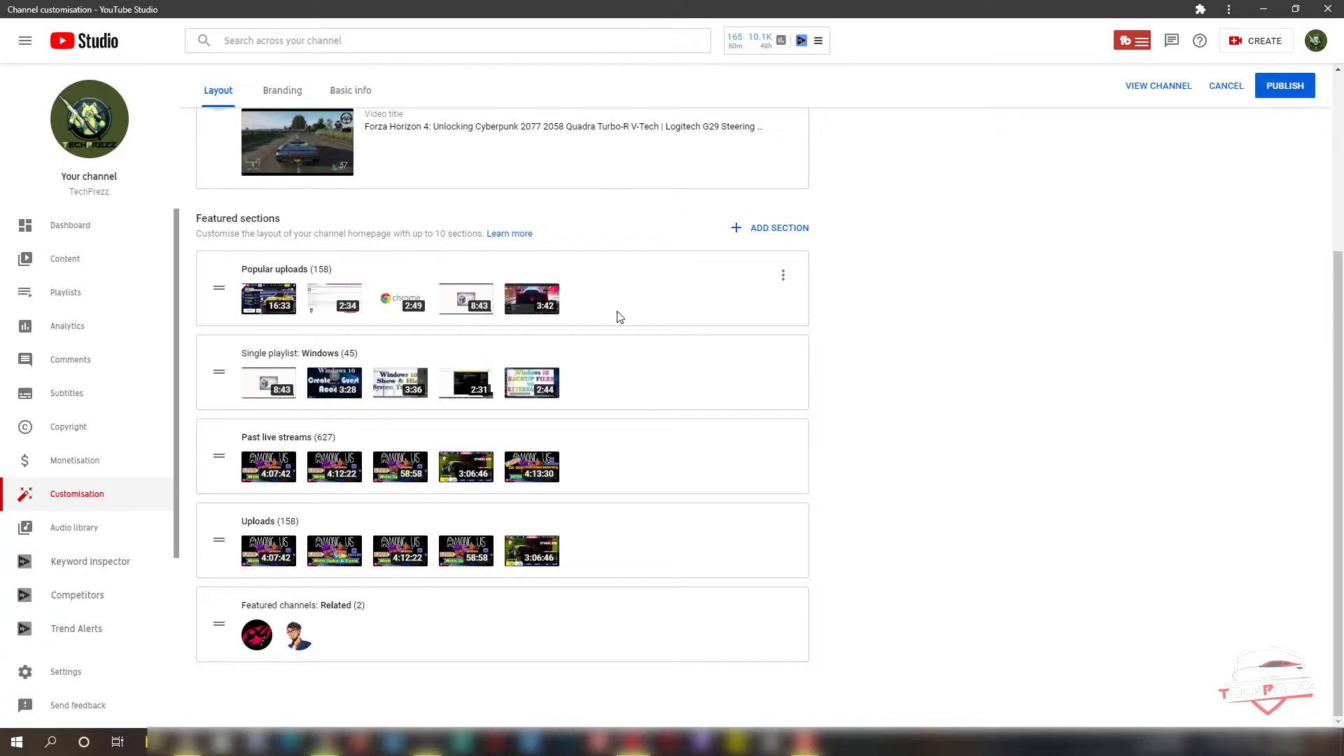
{"action": "scroll", "coordinate": [948, 372], "scroll_direction": "up", "scroll_amount": 4}
{"action": "scroll", "coordinate": [950, 396], "scroll_direction": "down", "scroll_amount": 4}
{"action": "scroll", "coordinate": [938, 385], "scroll_direction": "up", "scroll_amount": 2}
{"action": "scroll", "coordinate": [936, 381], "scroll_direction": "down", "scroll_amount": 2}
{"action": "left_click", "coordinate": [763, 229]}
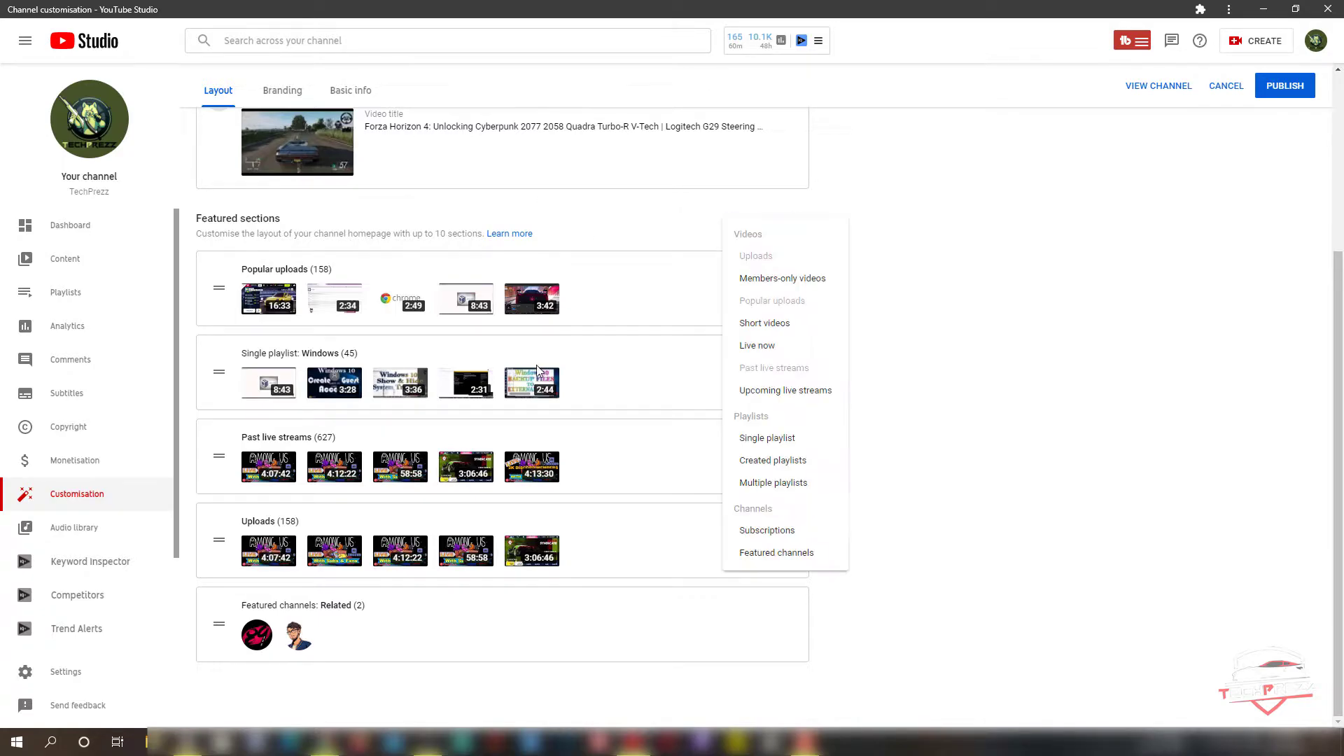
{"action": "left_click", "coordinate": [807, 290]}
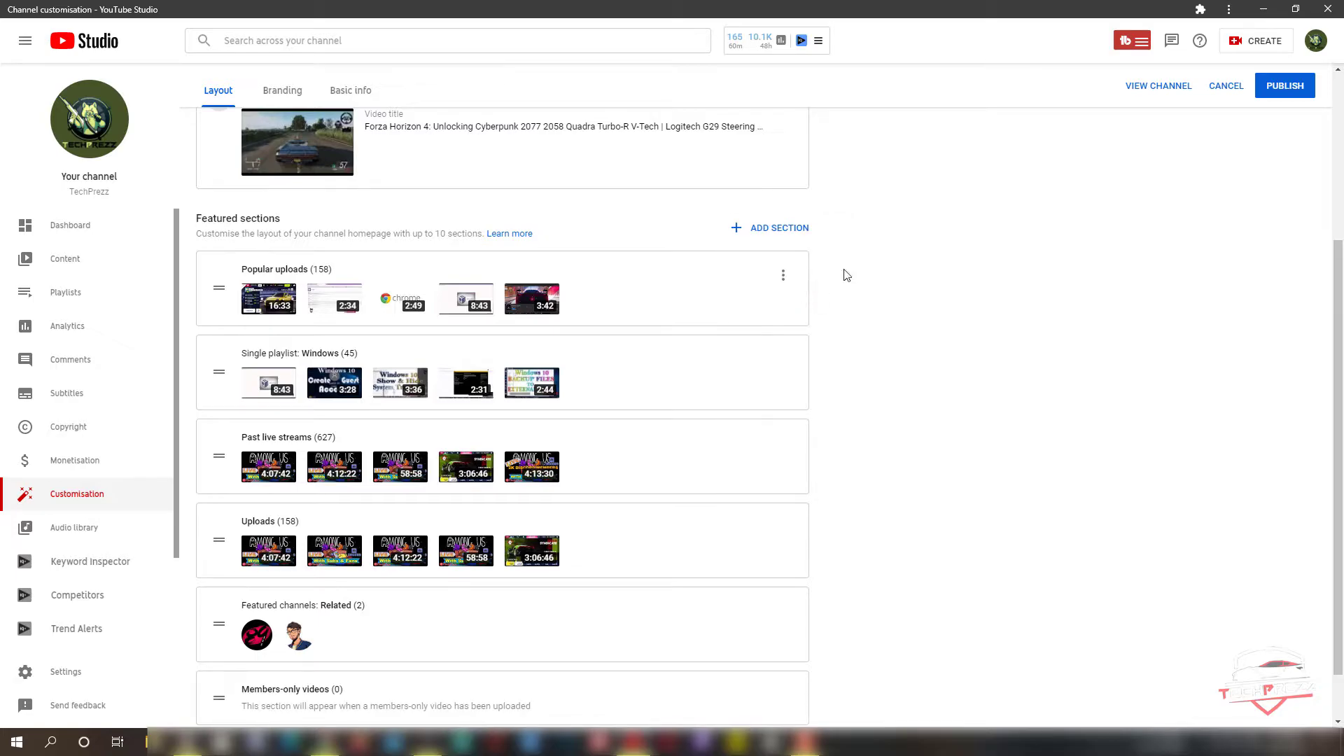
{"action": "scroll", "coordinate": [376, 643], "scroll_direction": "down", "scroll_amount": 1}
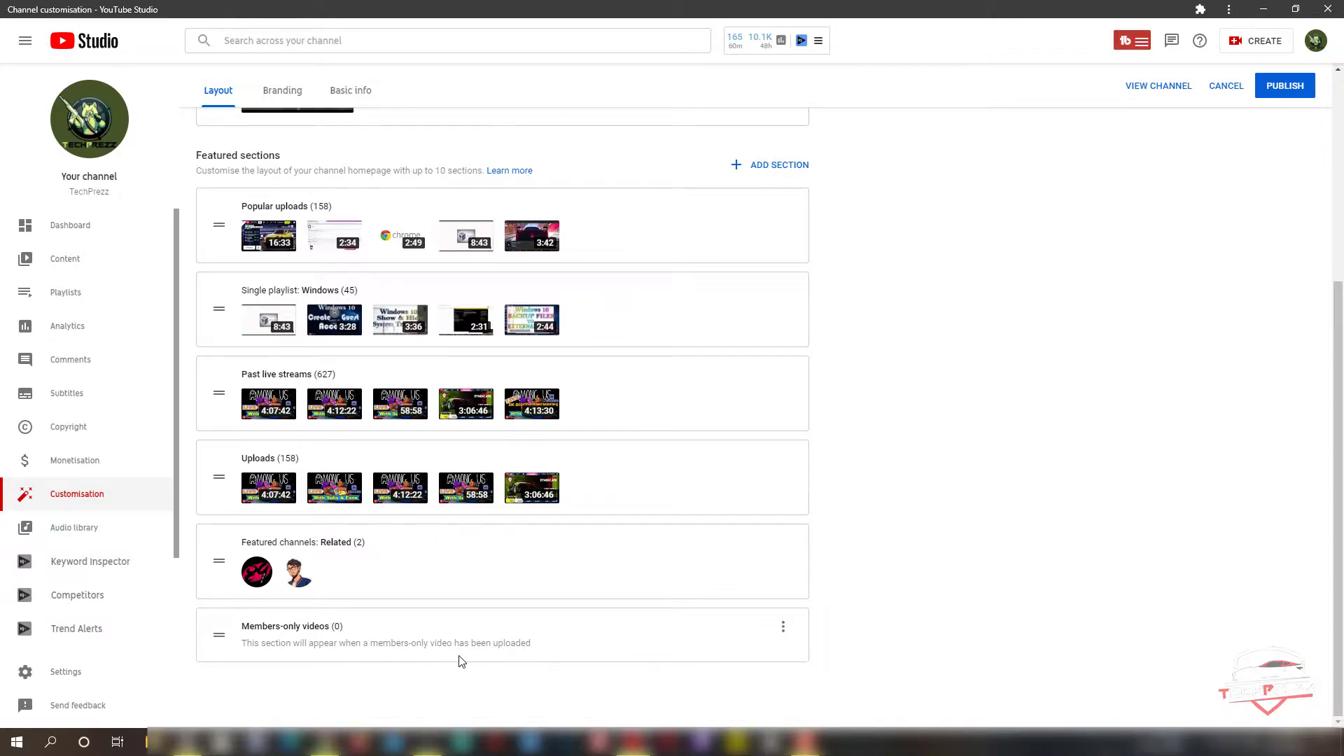
- Remove the Members-only videos section from the featured sections
{"action": "left_click", "coordinate": [784, 626]}
{"action": "left_click", "coordinate": [750, 641]}
{"action": "left_click", "coordinate": [784, 627]}
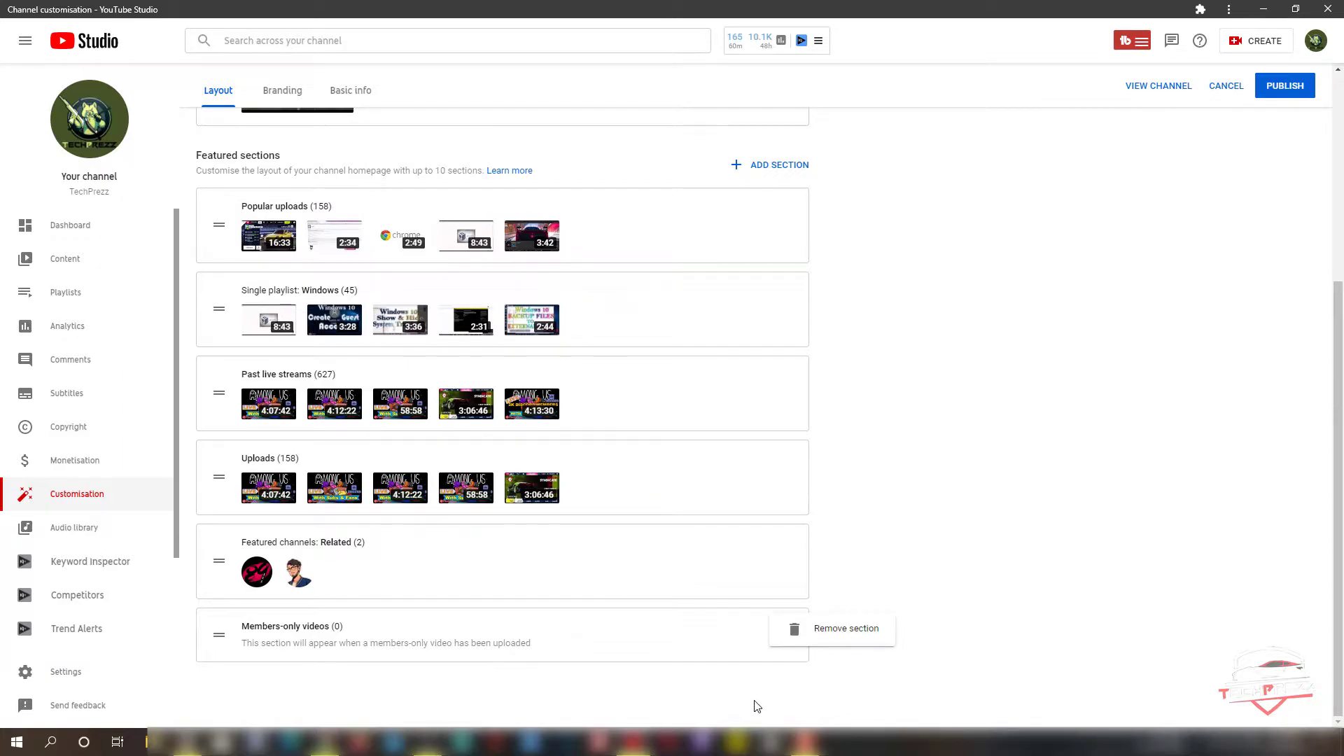
{"action": "left_click", "coordinate": [831, 642]}
- Add a Short videos section to the featured sections and remove it again
{"action": "left_click", "coordinate": [788, 232]}
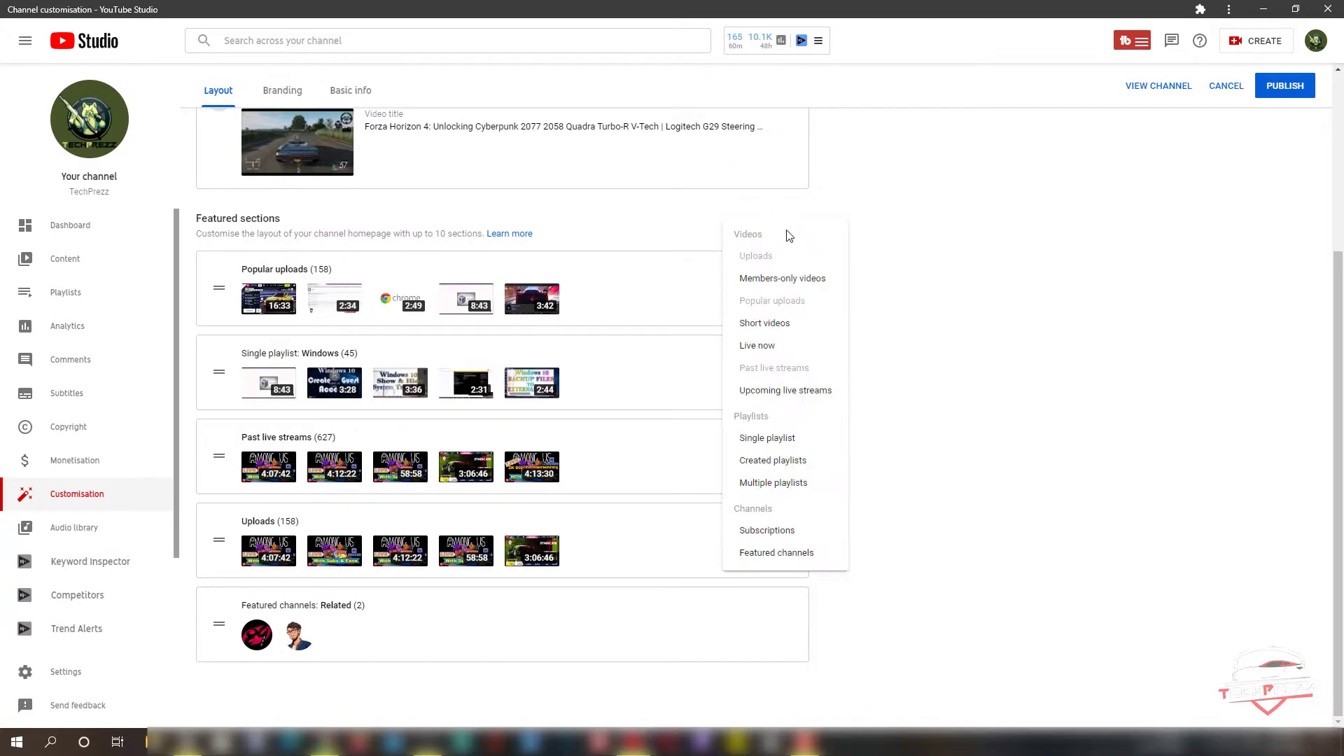
{"action": "left_click", "coordinate": [809, 326]}
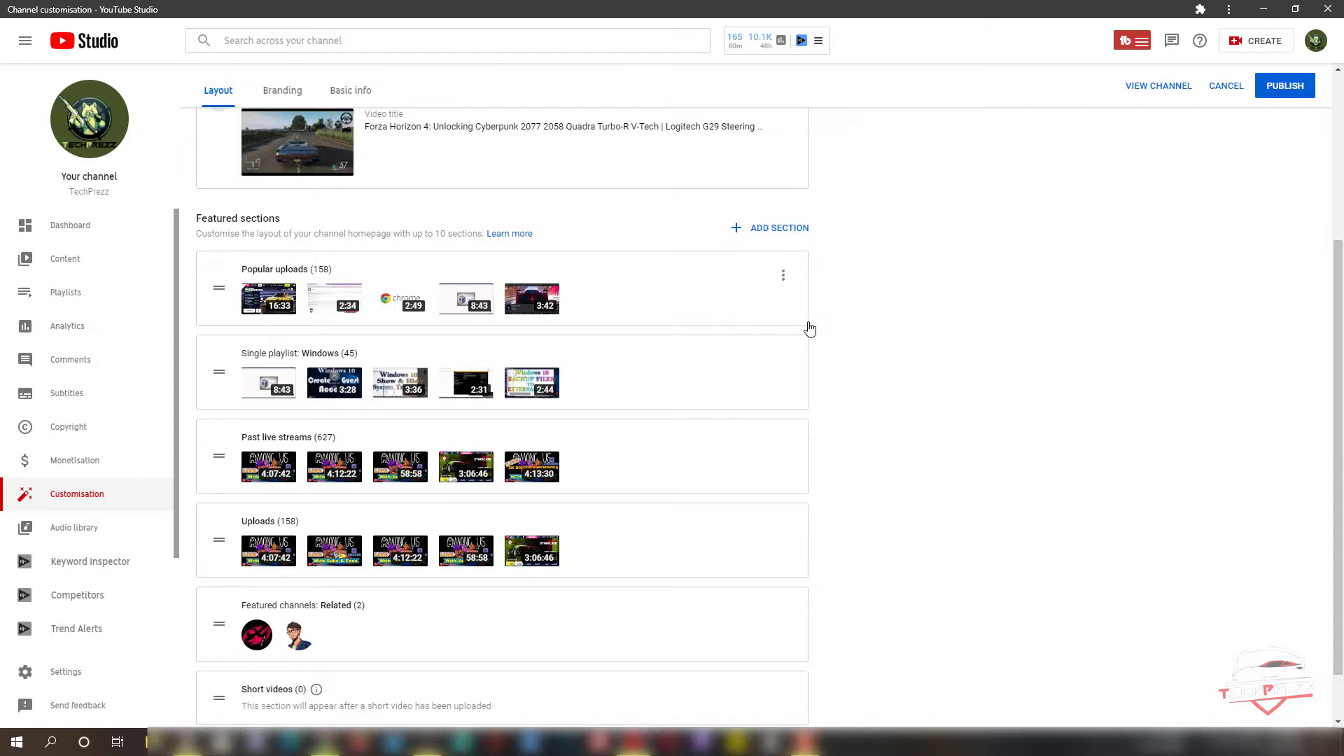
{"action": "scroll", "coordinate": [900, 367], "scroll_direction": "down", "scroll_amount": 1}
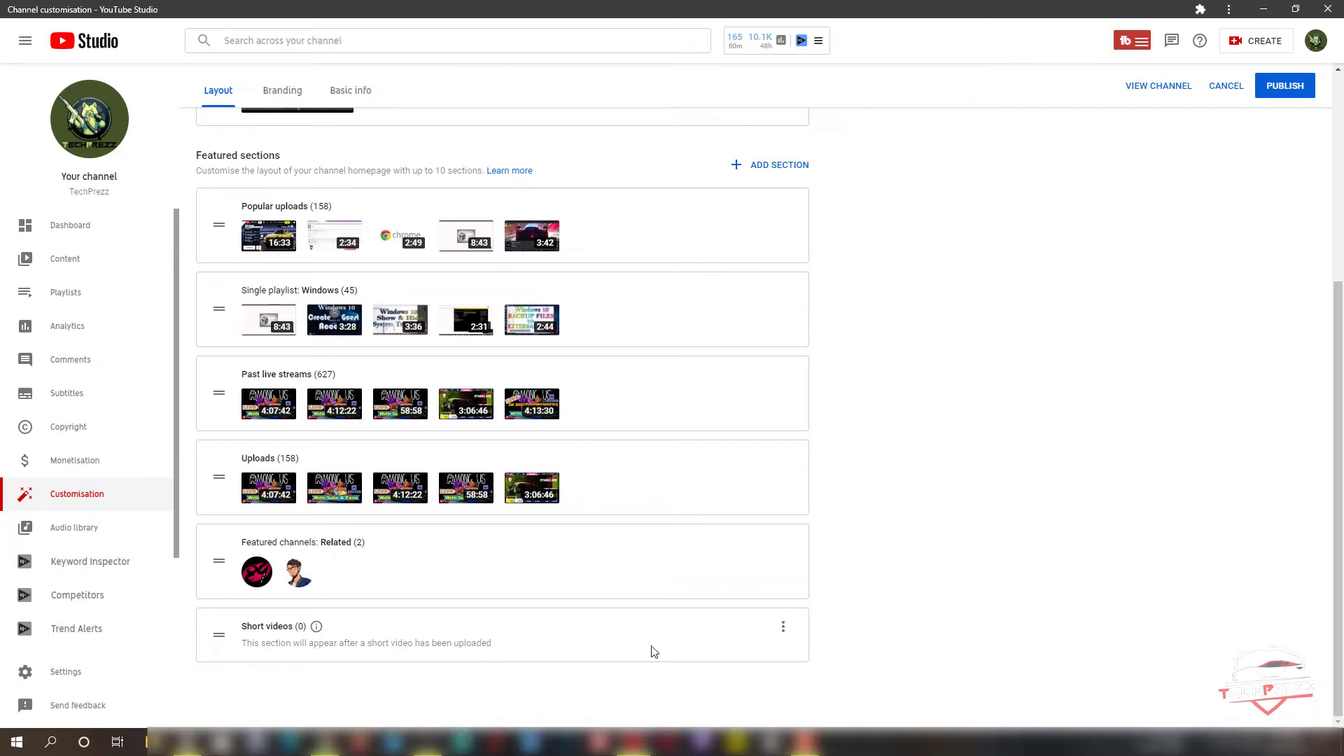
{"action": "left_click", "coordinate": [781, 631]}
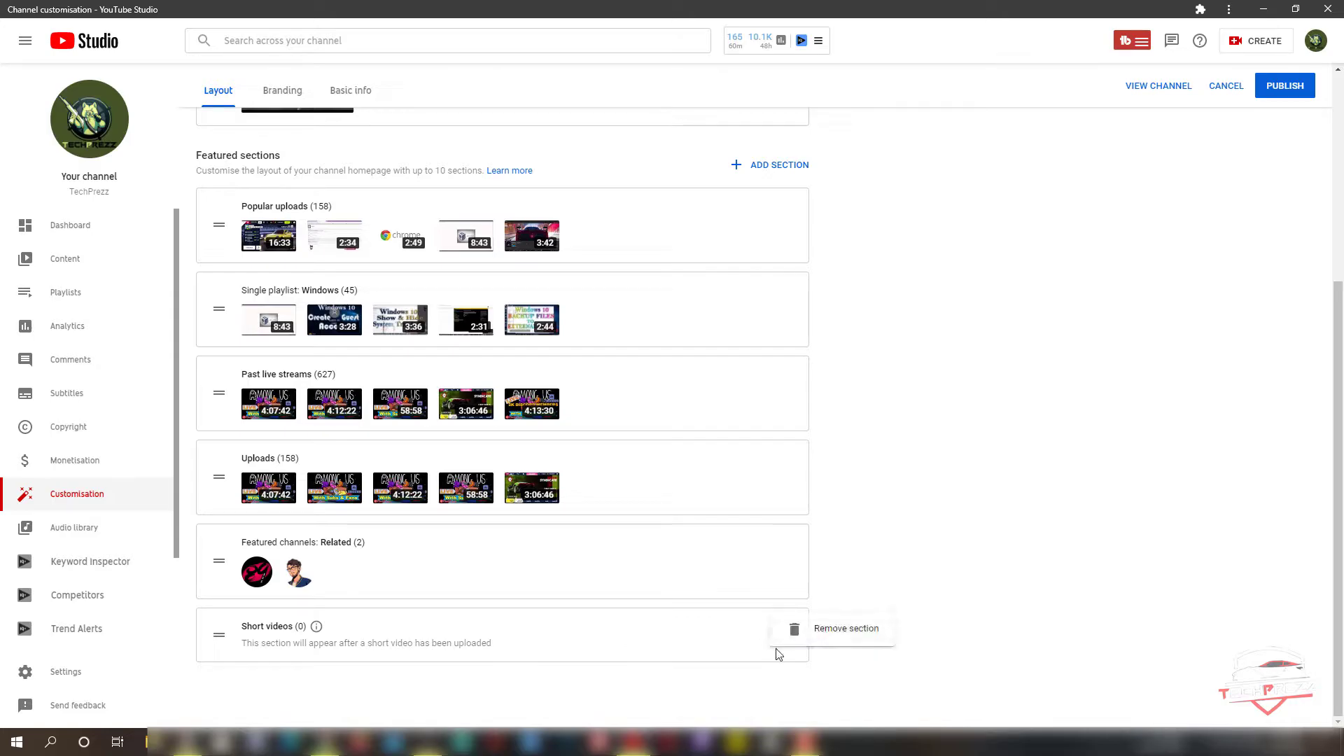
{"action": "left_click", "coordinate": [819, 635]}
- Add a Live now section to the featured sections and remove it again
{"action": "scroll", "coordinate": [907, 322], "scroll_direction": "up", "scroll_amount": 4}
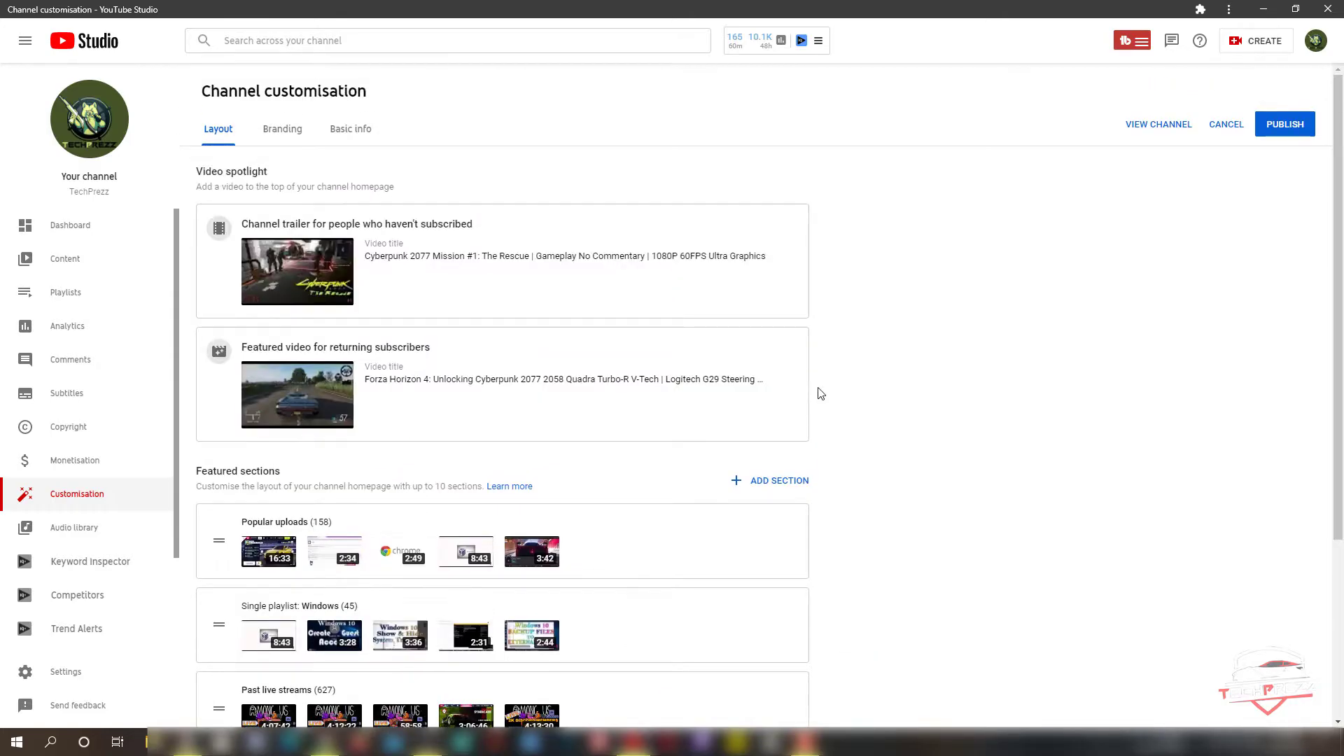
{"action": "left_click", "coordinate": [787, 488]}
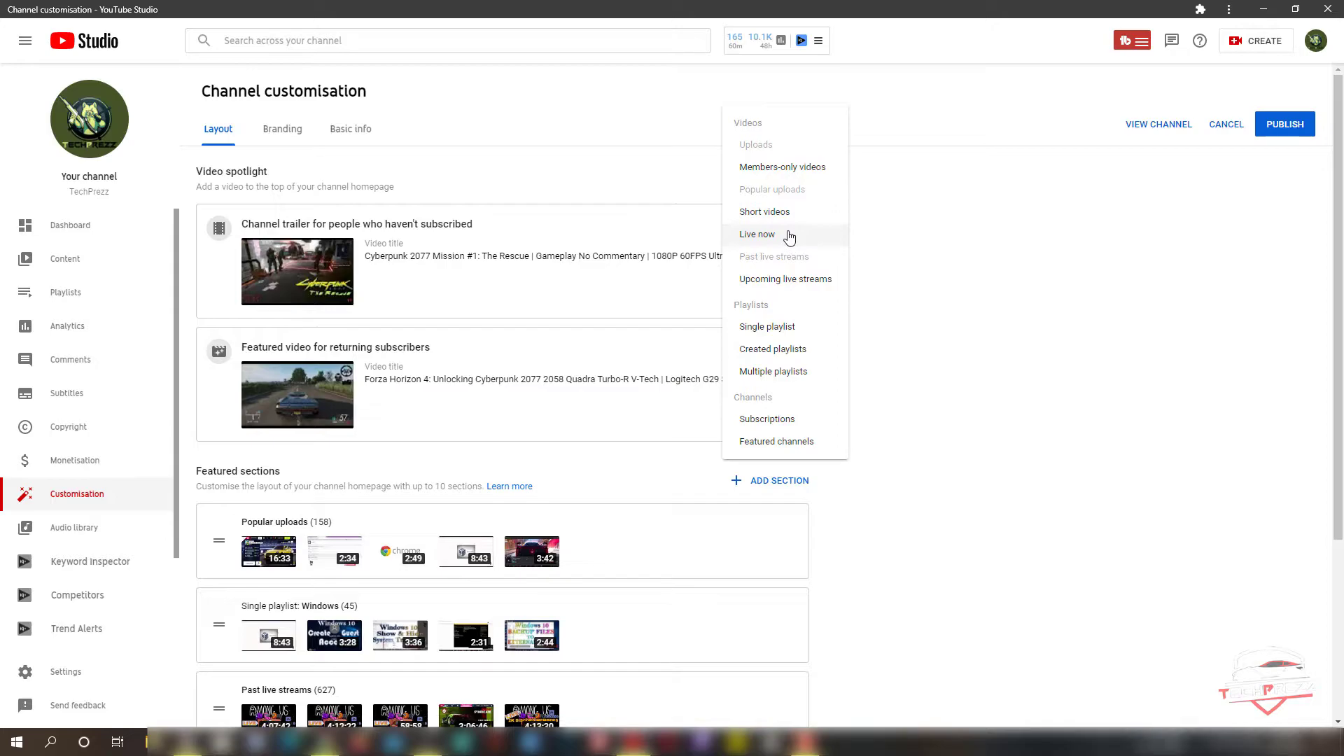
{"action": "left_click", "coordinate": [789, 235]}
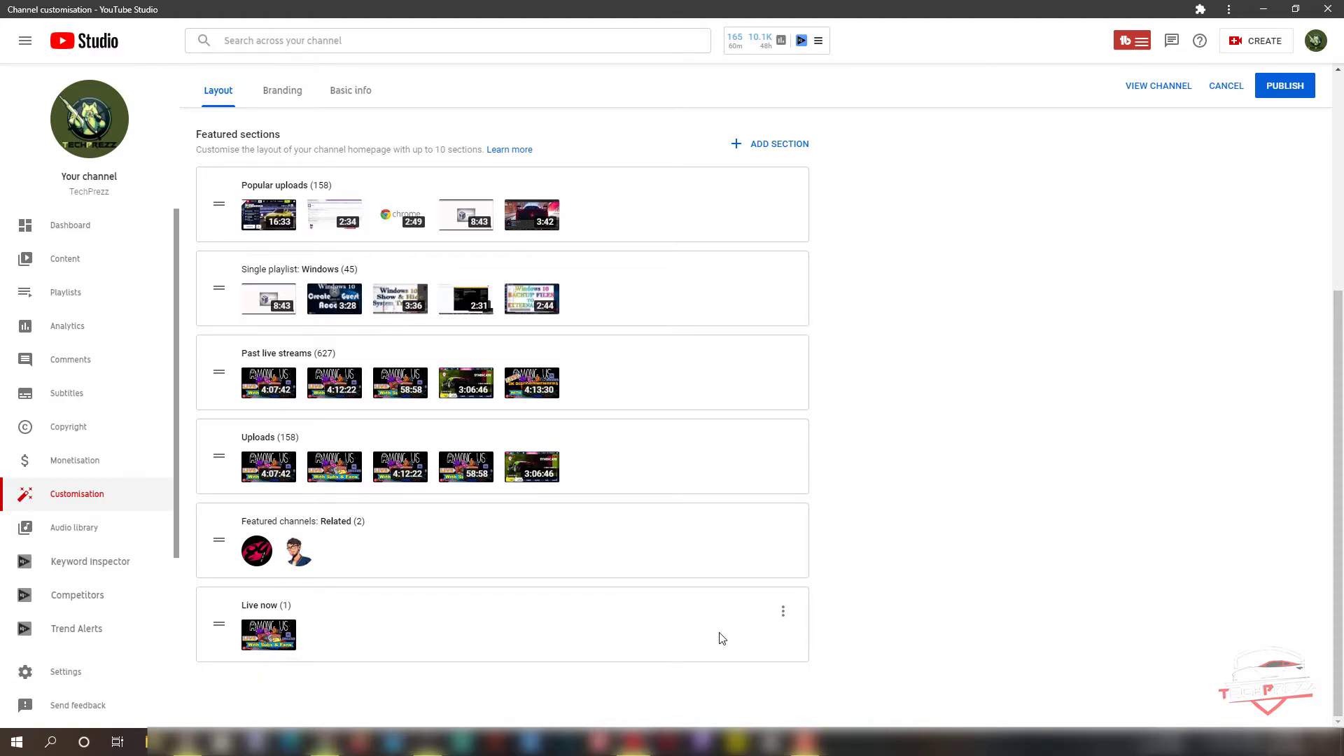
{"action": "left_click", "coordinate": [784, 613]}
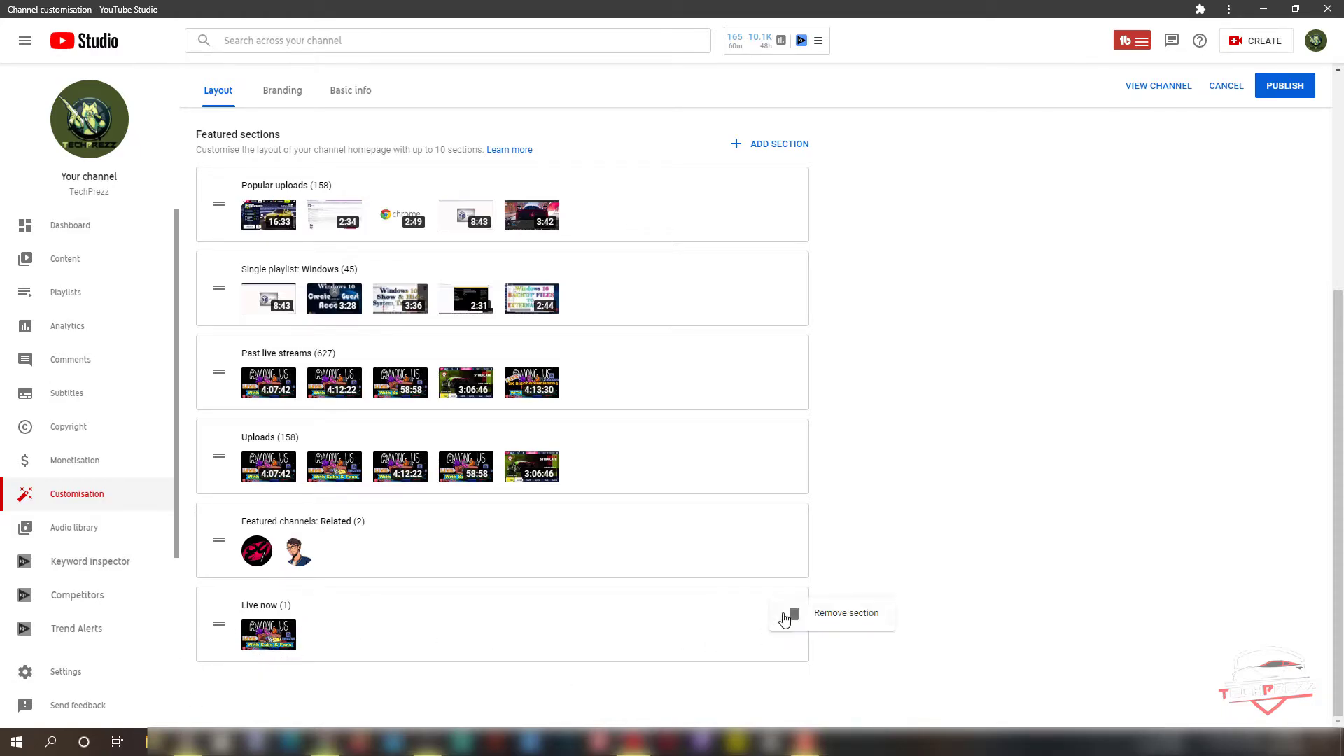
{"action": "left_click", "coordinate": [839, 616]}
- Switch to the Chrome window with the TechPrezz channel page and examine the live stream area above Popular uploads
{"action": "scroll", "coordinate": [964, 522], "scroll_direction": "up", "scroll_amount": 4}
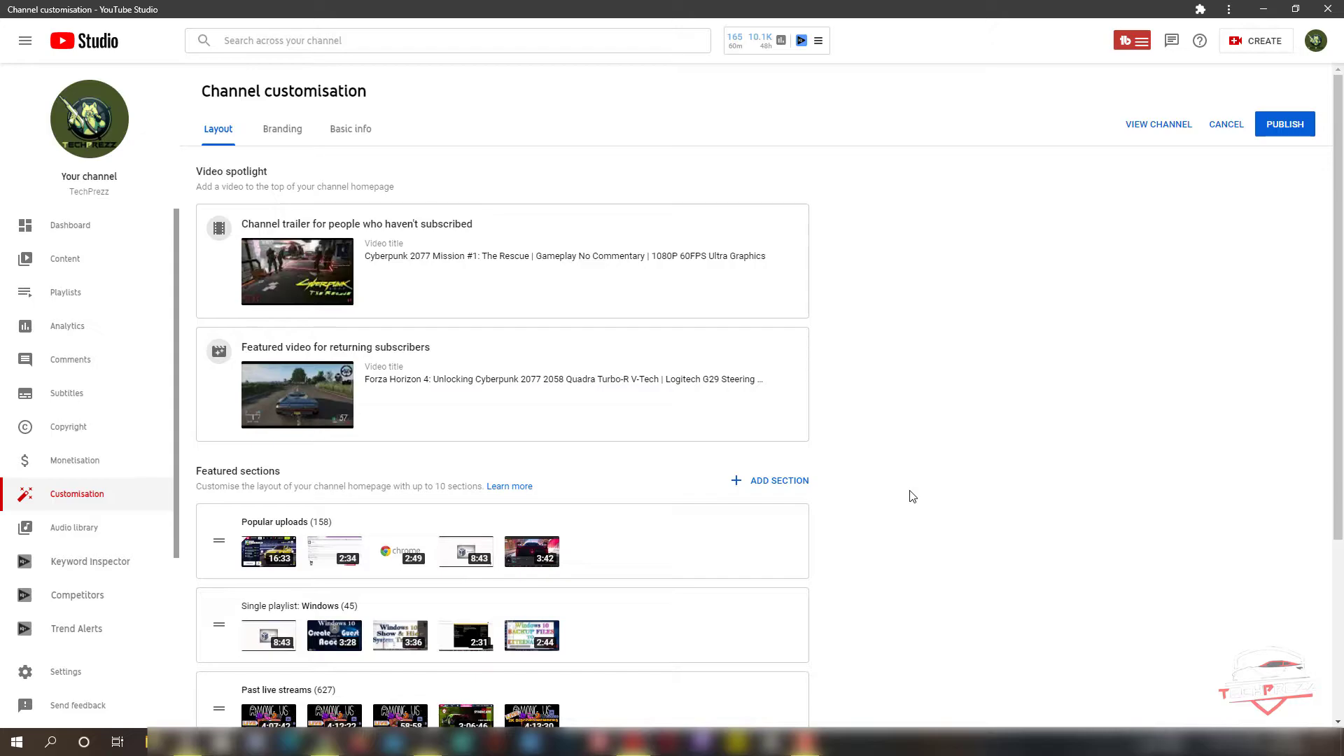
{"action": "key", "text": "alt+Tab"}
{"action": "scroll", "coordinate": [580, 434], "scroll_direction": "down", "scroll_amount": 5}
{"action": "scroll", "coordinate": [611, 427], "scroll_direction": "up", "scroll_amount": 3}
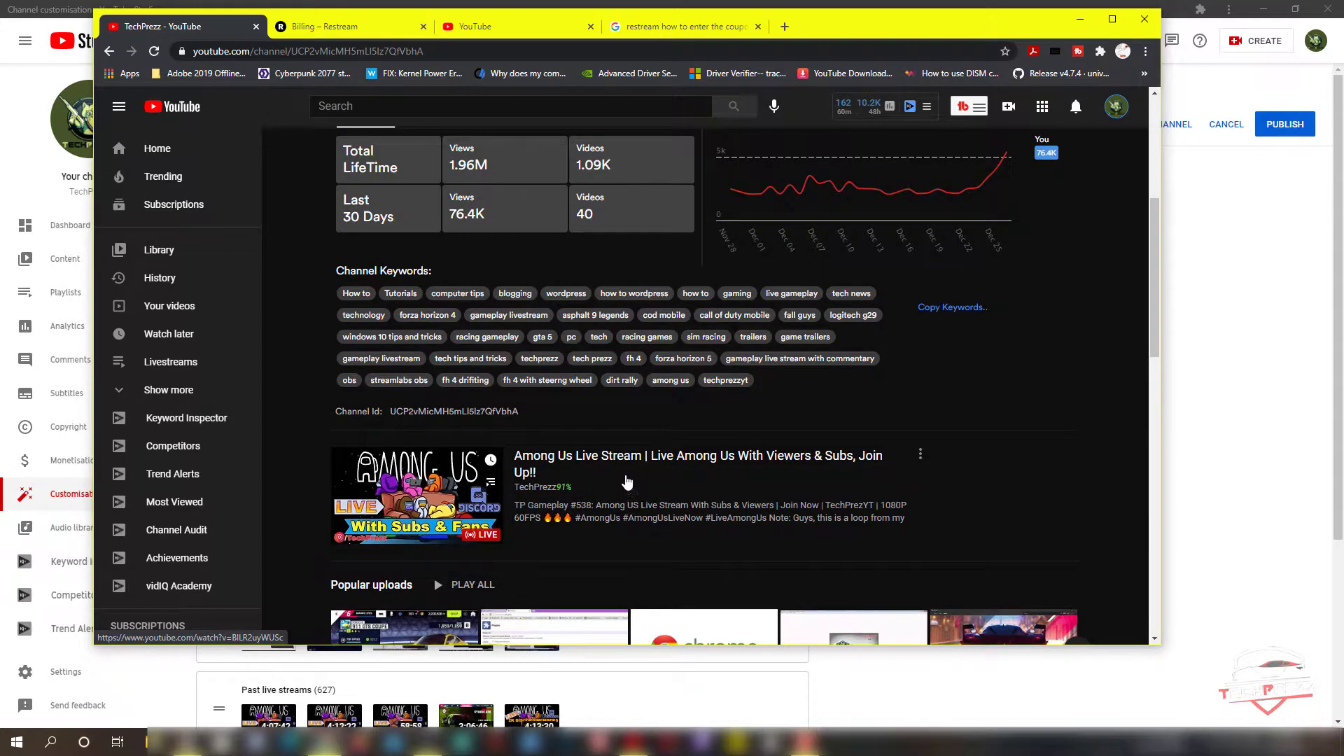
- Look over the channel page down to the Popular uploads and Windows sections and return to Channel customisation in YouTube Studio
{"action": "scroll", "coordinate": [627, 481], "scroll_direction": "down", "scroll_amount": 4}
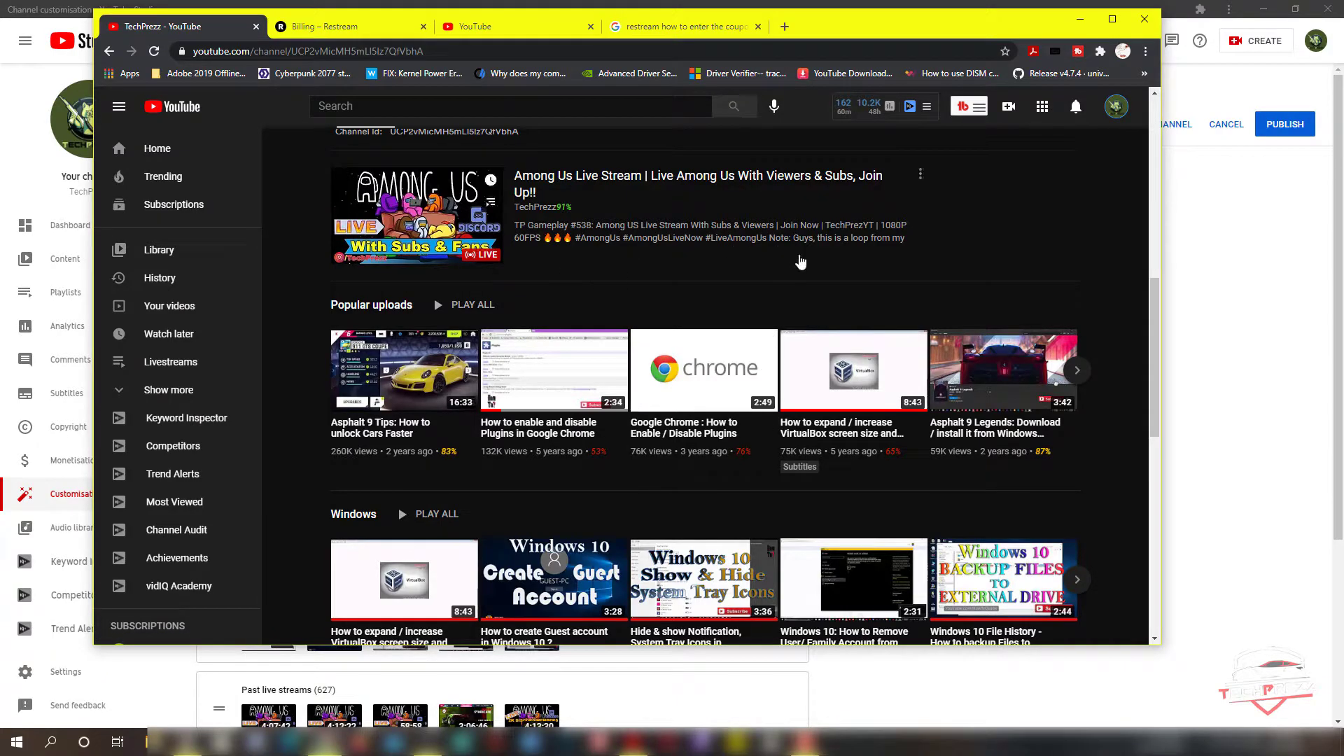
{"action": "left_click", "coordinate": [1082, 21]}
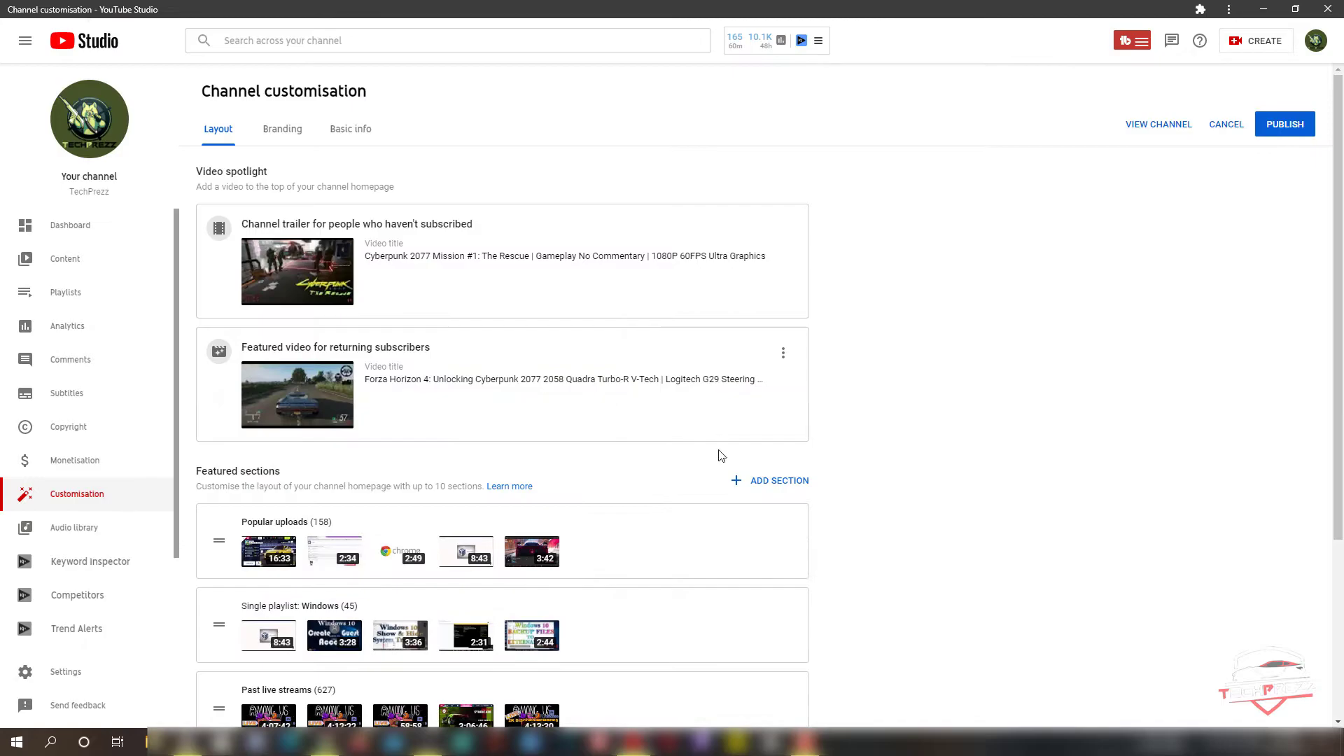
- Add an Upcoming live streams section to the featured sections and remove it again
{"action": "scroll", "coordinate": [1006, 540], "scroll_direction": "down", "scroll_amount": 2}
{"action": "scroll", "coordinate": [1006, 539], "scroll_direction": "down", "scroll_amount": 2}
{"action": "left_click", "coordinate": [777, 227]}
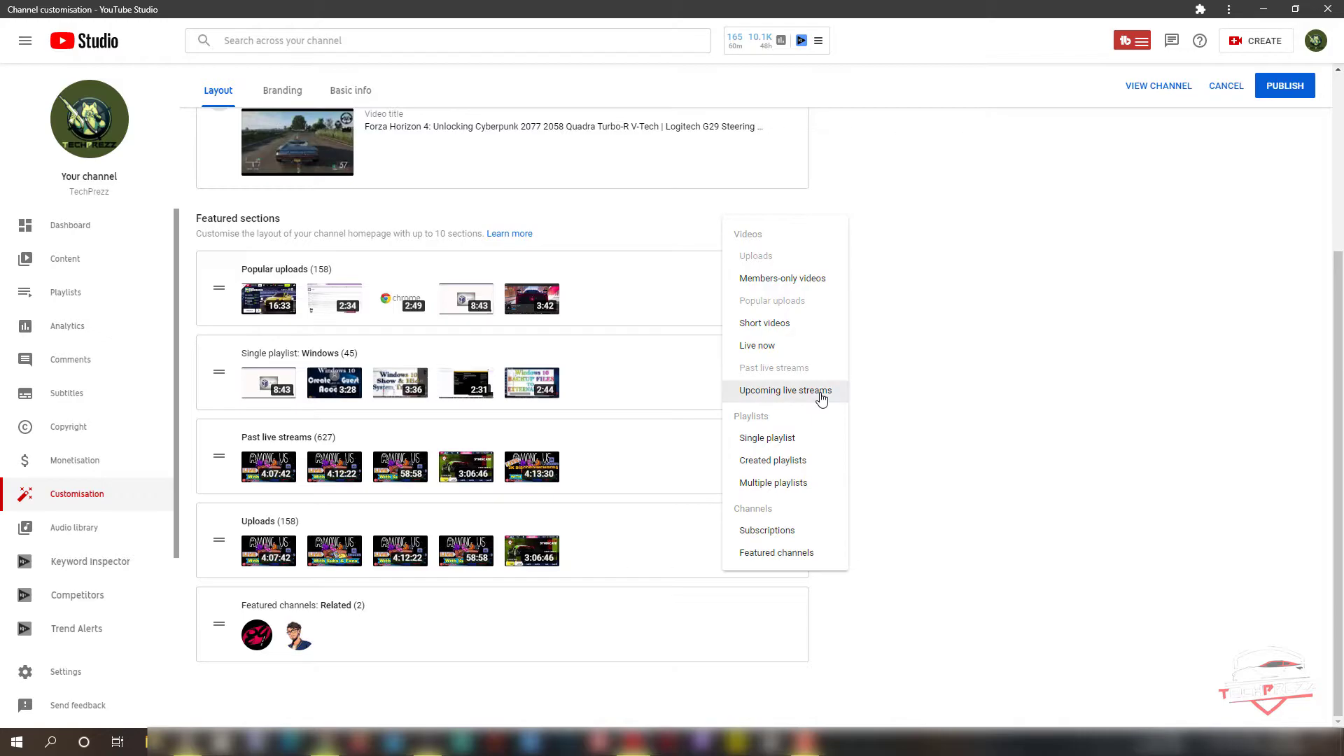
{"action": "left_click", "coordinate": [821, 396]}
{"action": "scroll", "coordinate": [420, 644], "scroll_direction": "down", "scroll_amount": 1}
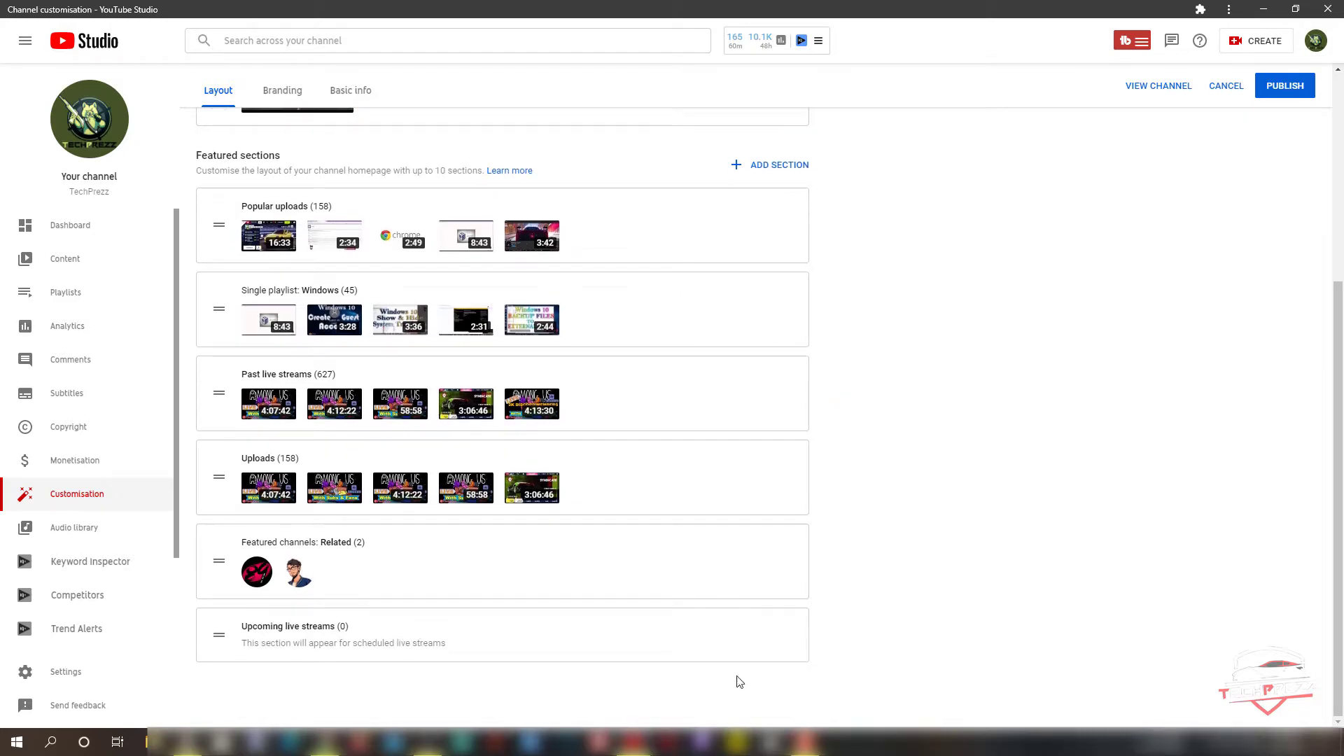
{"action": "left_click", "coordinate": [783, 628]}
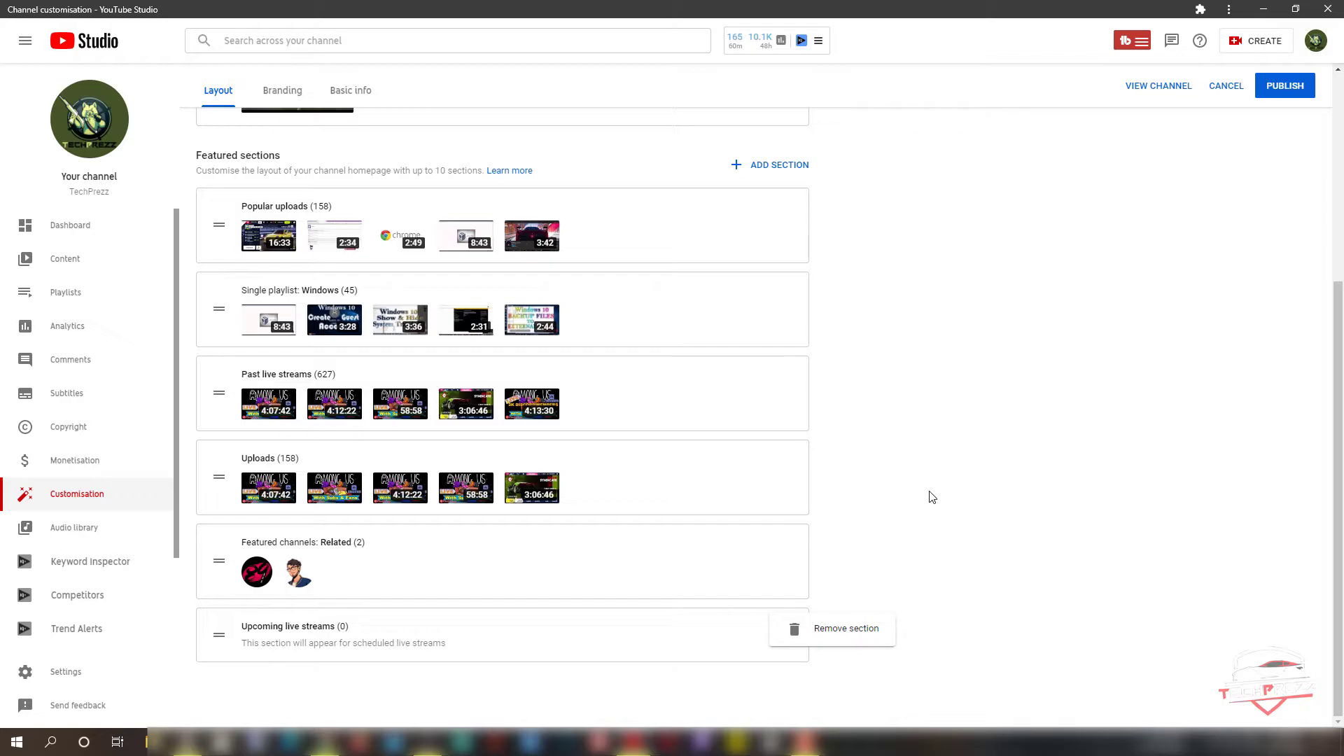
{"action": "left_click", "coordinate": [846, 628]}
- Add a single playlist section for Among Us Live Stream and move Past live streams above the Windows playlist section
{"action": "left_click", "coordinate": [777, 227]}
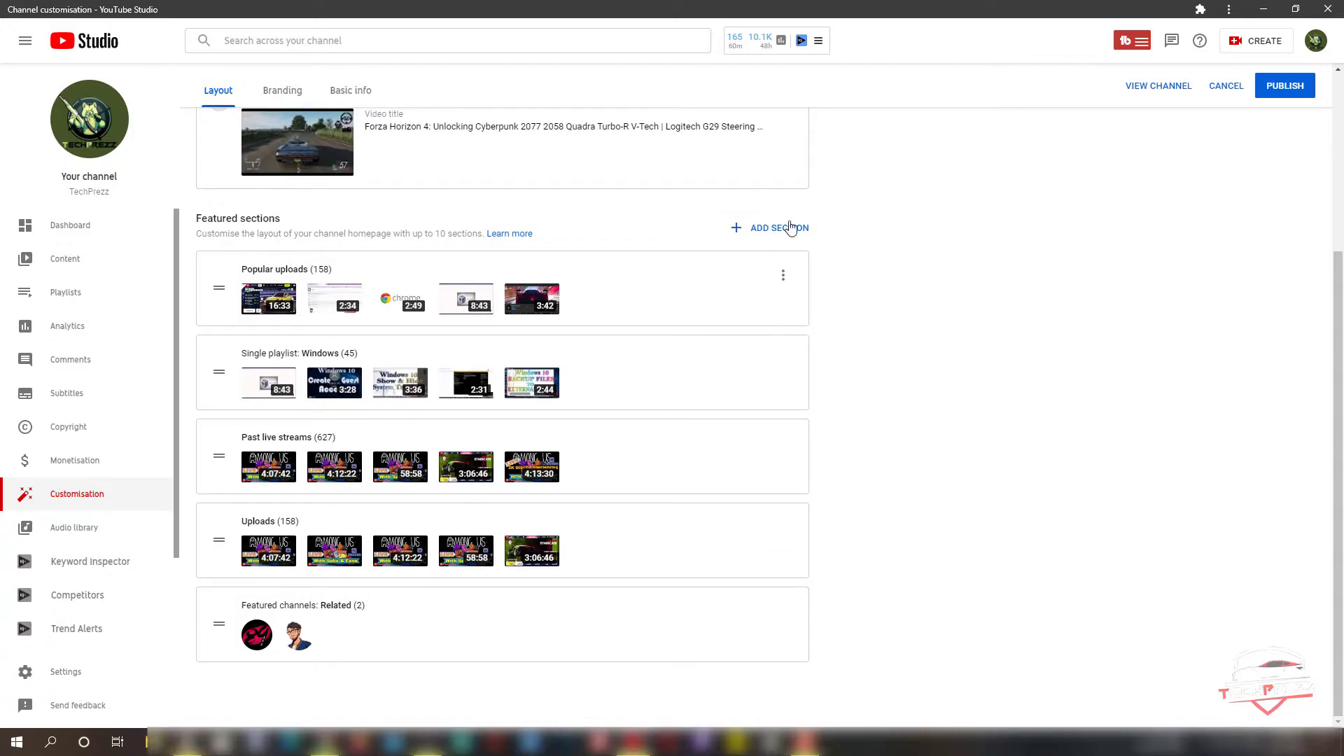
{"action": "left_click", "coordinate": [790, 228]}
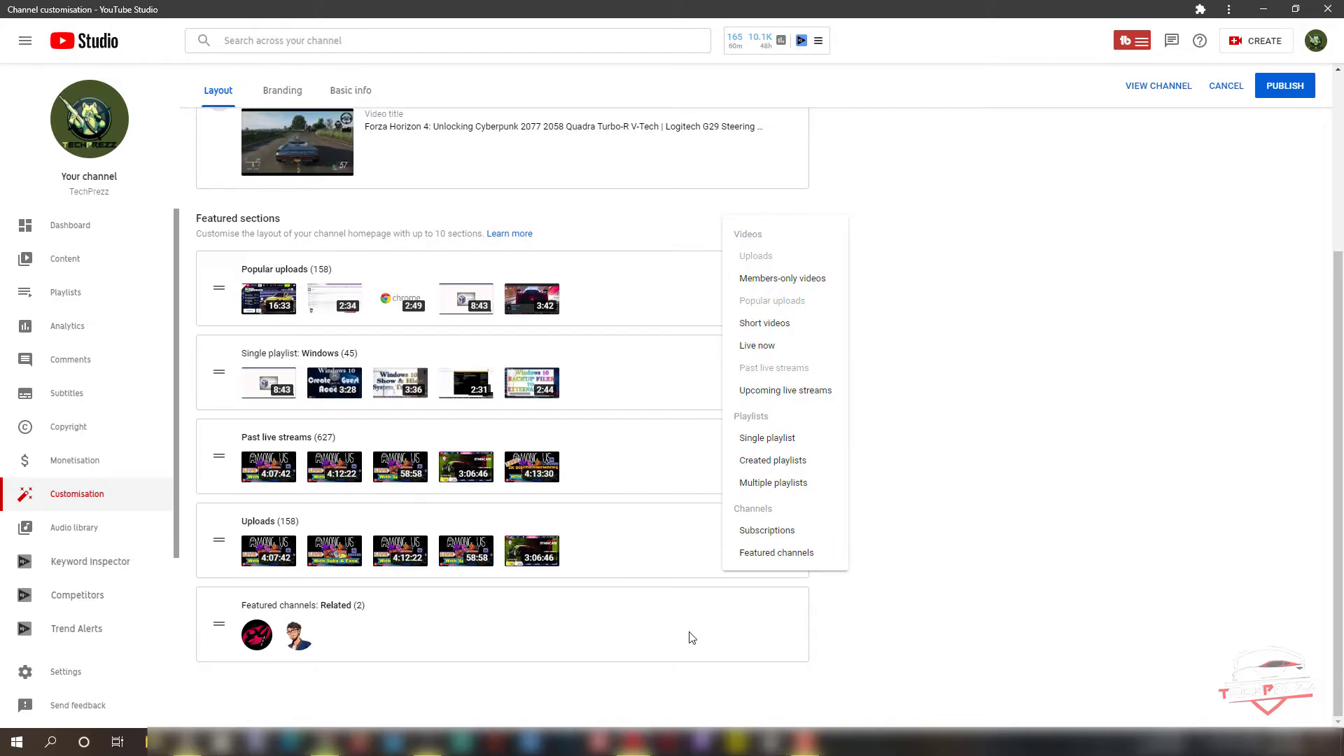
{"action": "left_click", "coordinate": [822, 447]}
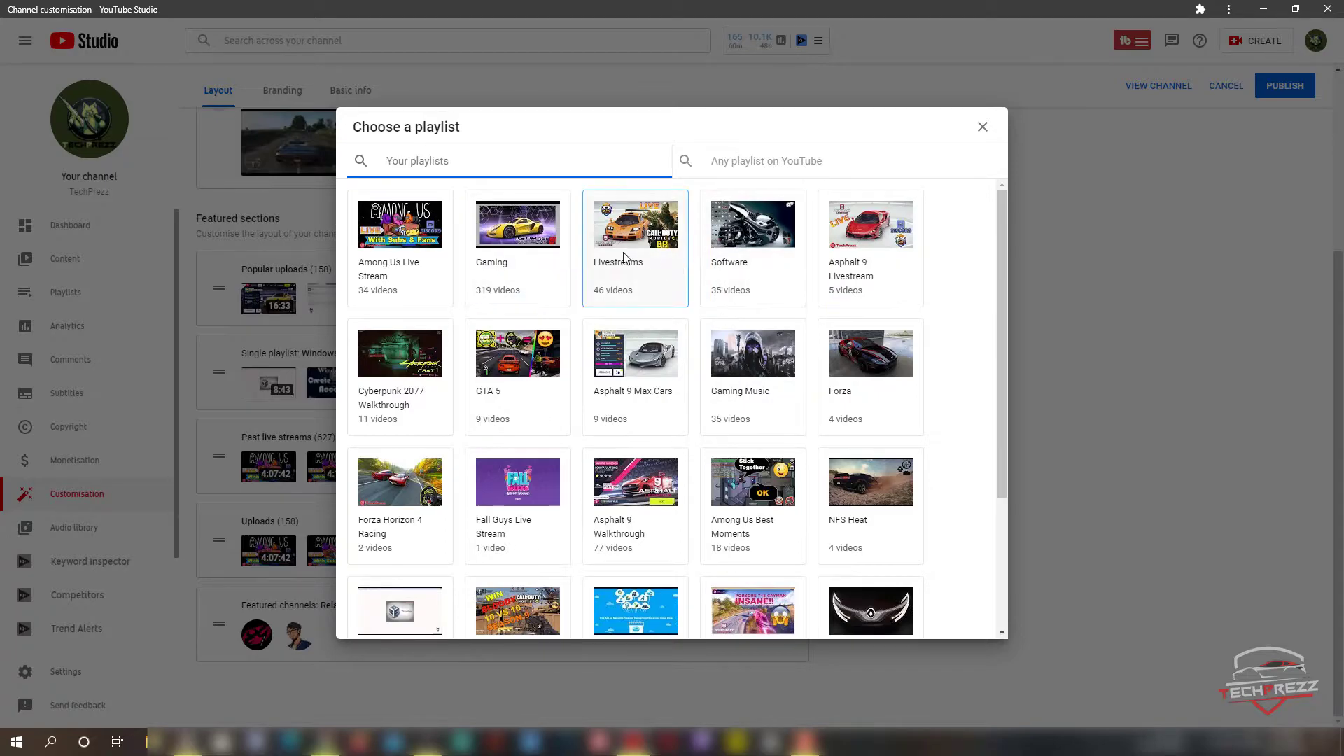
{"action": "left_click", "coordinate": [411, 251]}
{"action": "scroll", "coordinate": [951, 465], "scroll_direction": "down", "scroll_amount": 1}
{"action": "scroll", "coordinate": [951, 464], "scroll_direction": "up", "scroll_amount": 1}
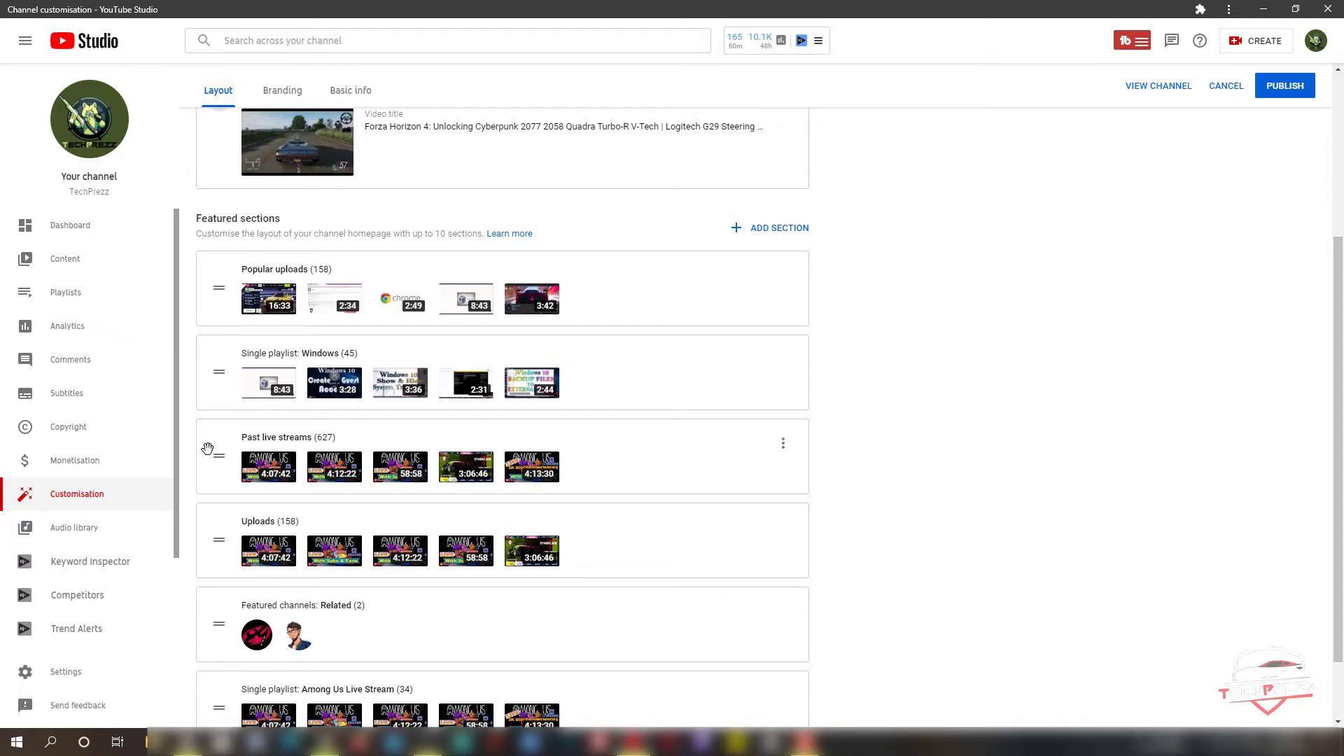
{"action": "left_click_drag", "start_coordinate": [212, 463], "coordinate": [208, 338]}
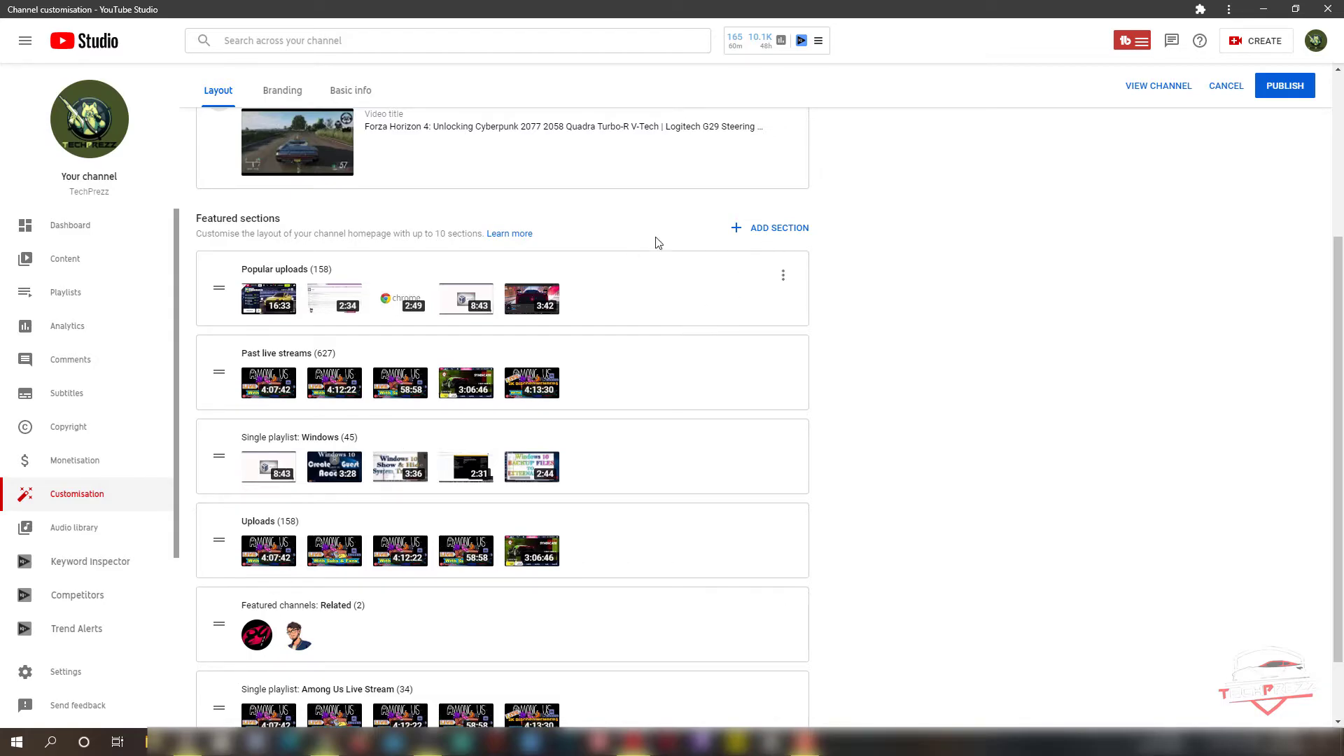
- Start a multiple playlists section with Cyberpunk 2077 Walkthrough, Among Us Live Stream, Gaming, Software, Forza Horizon 4 Racing, Asphalt 9 Walkthrough and Among Us Best Moments
{"action": "left_click", "coordinate": [799, 228]}
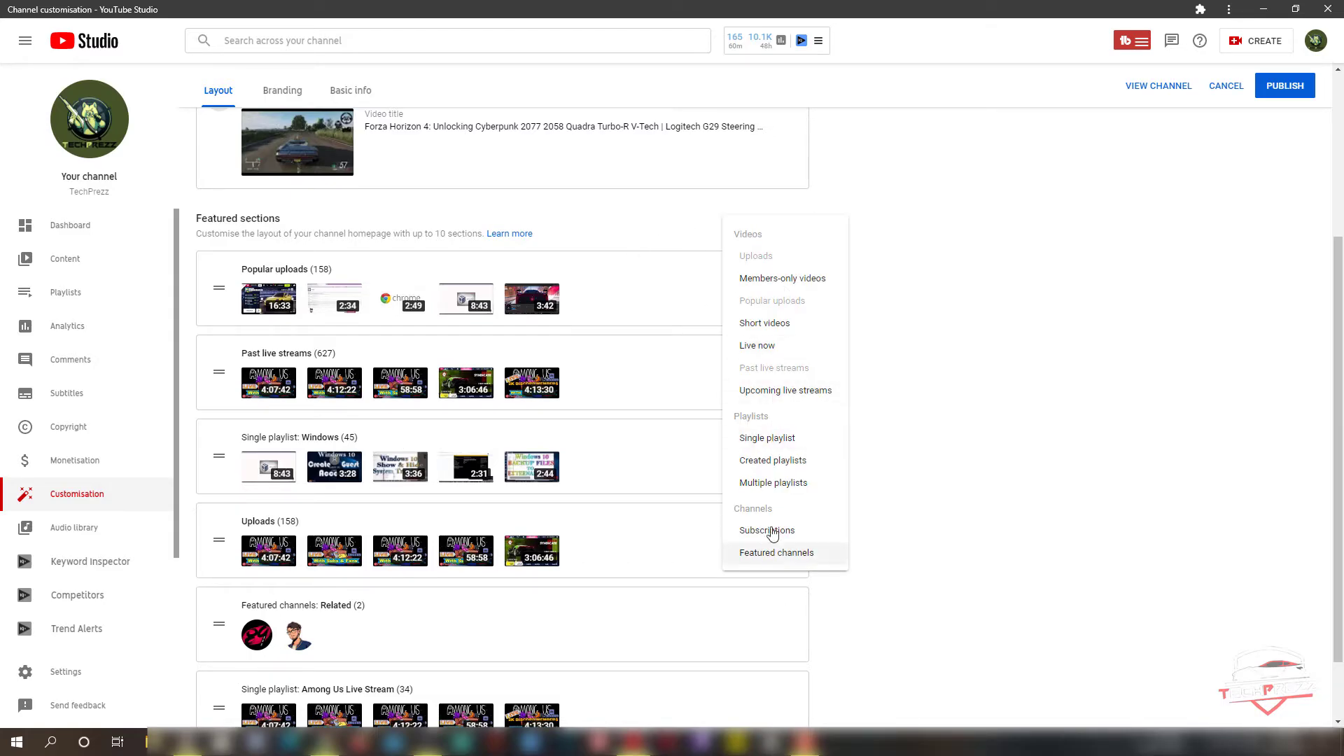
{"action": "left_click", "coordinate": [807, 488]}
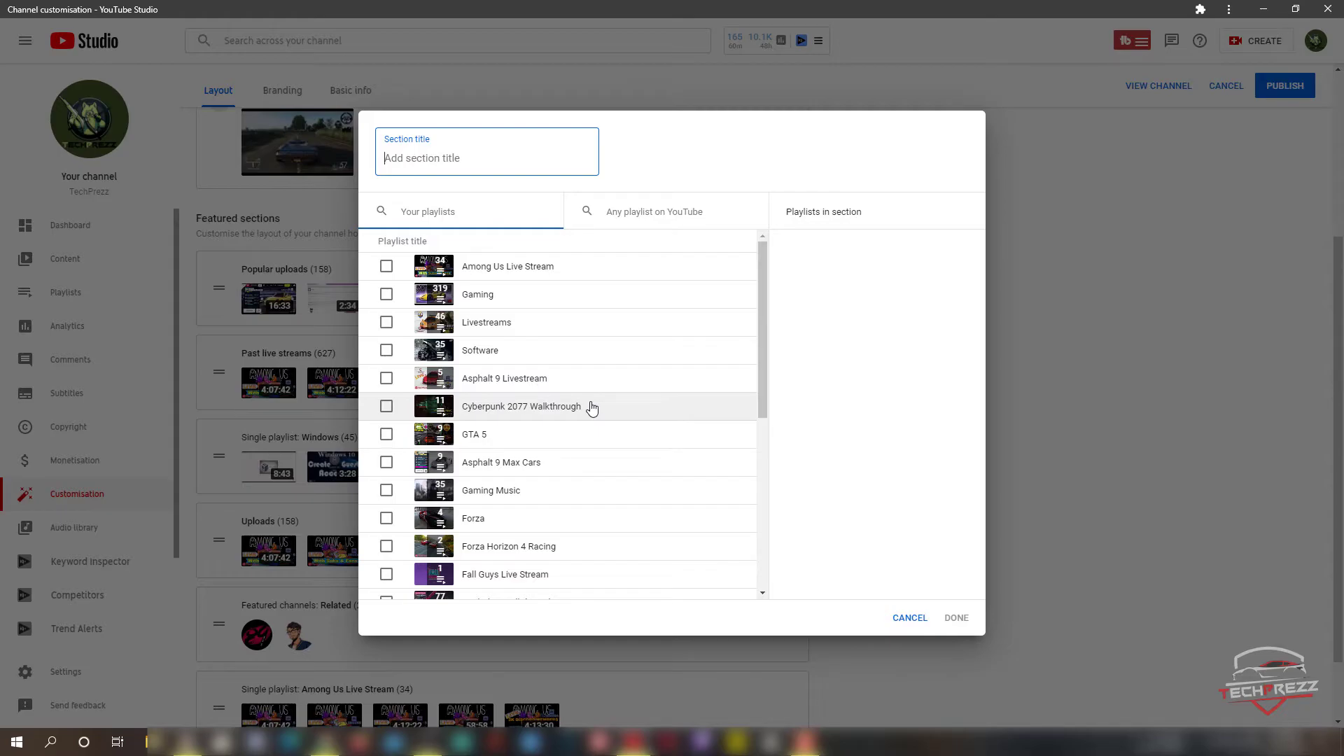
{"action": "left_click", "coordinate": [387, 407]}
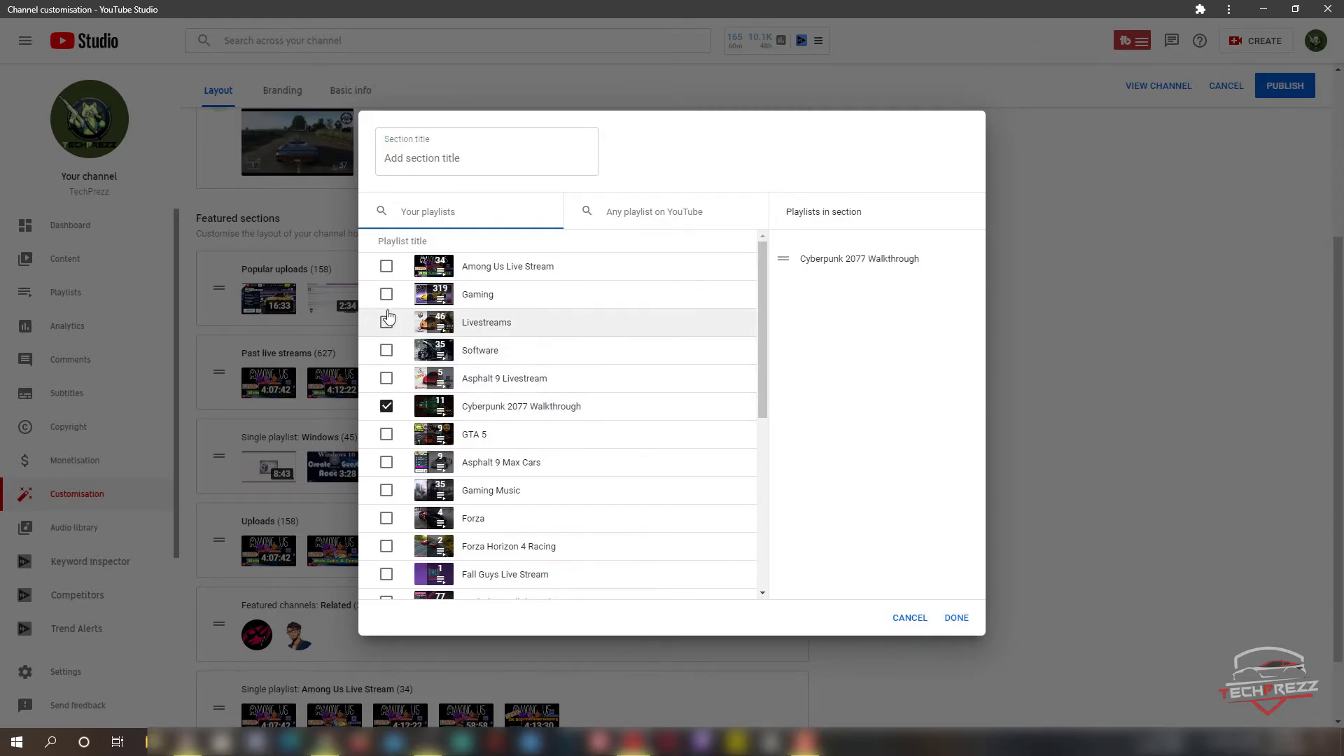
{"action": "left_click", "coordinate": [389, 266]}
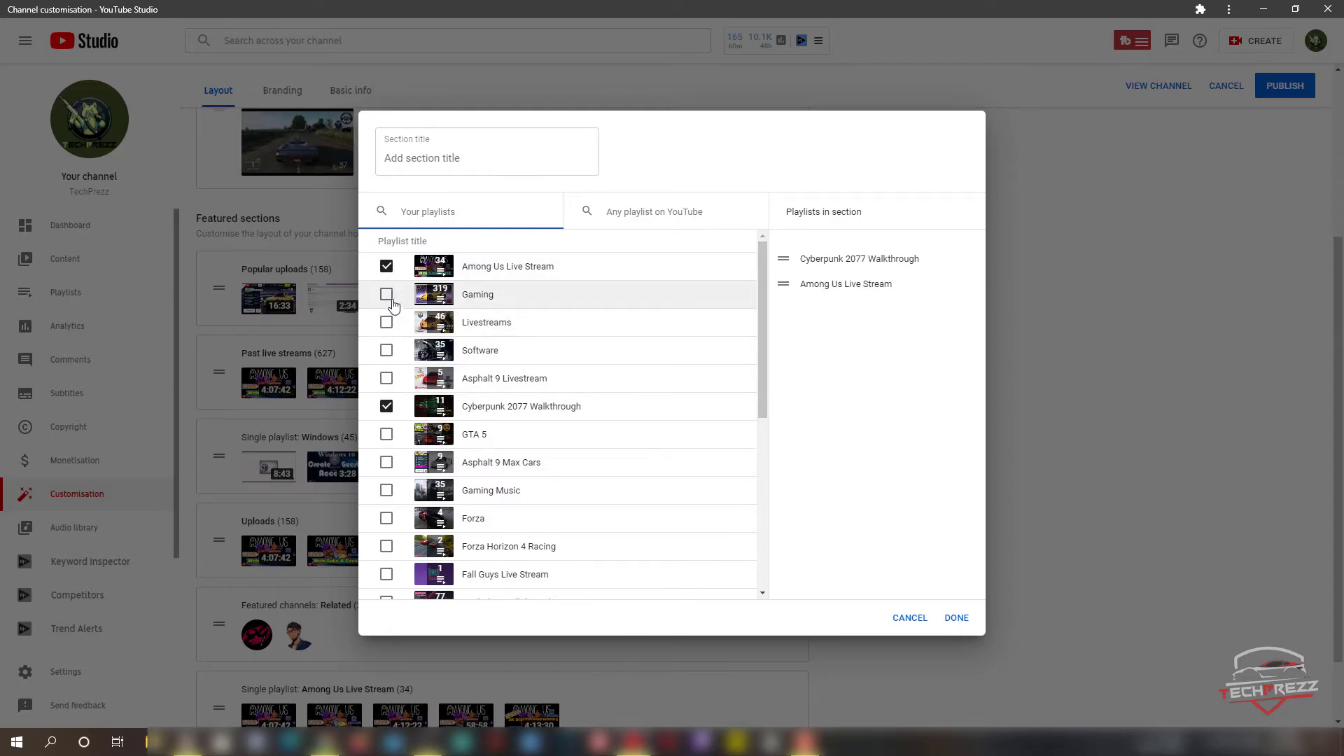
{"action": "left_click", "coordinate": [387, 296]}
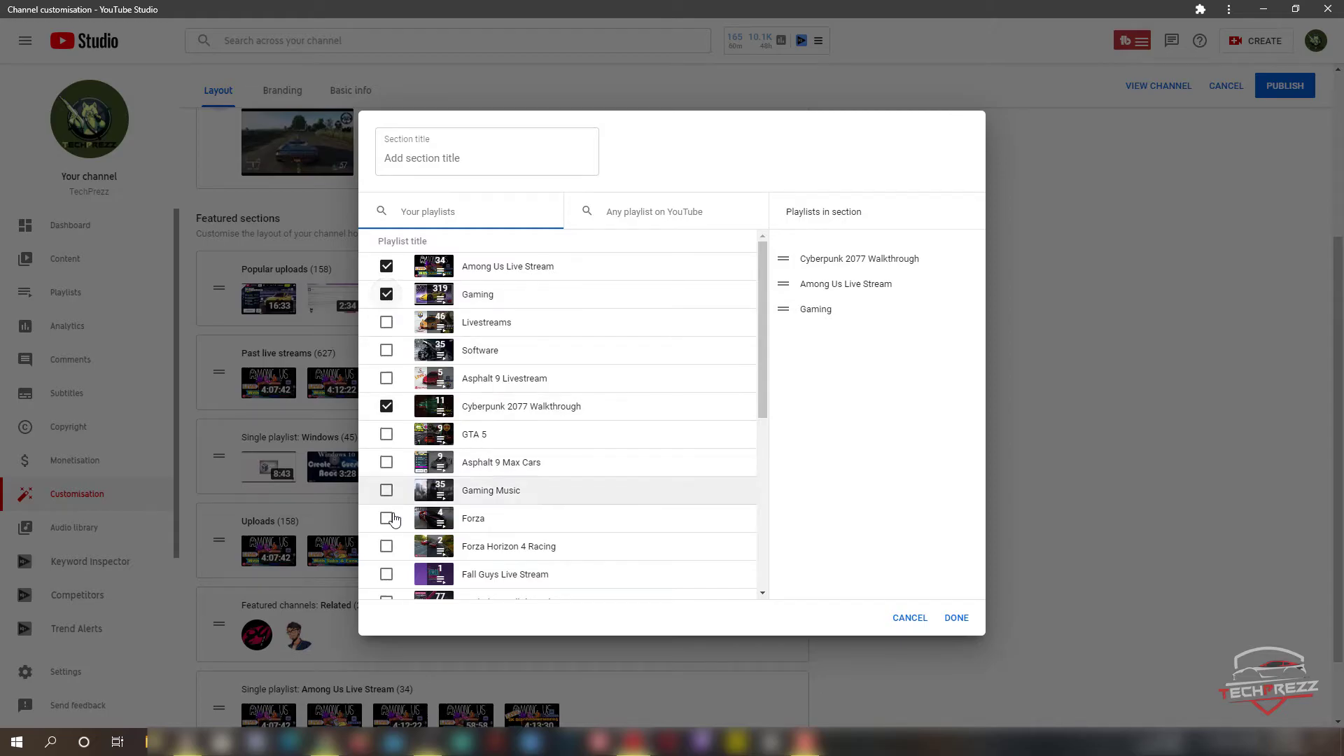
{"action": "left_click", "coordinate": [387, 350]}
{"action": "scroll", "coordinate": [516, 549], "scroll_direction": "down", "scroll_amount": 1}
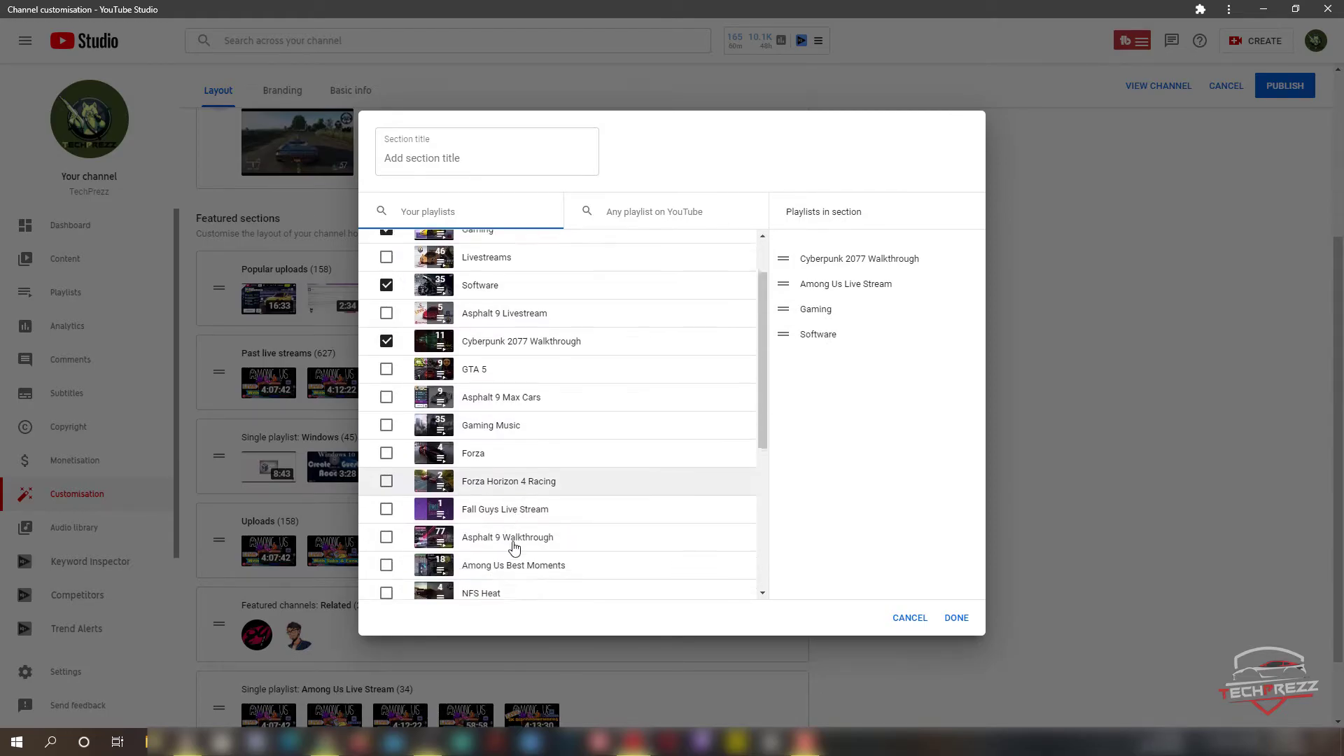
{"action": "left_click", "coordinate": [388, 478]}
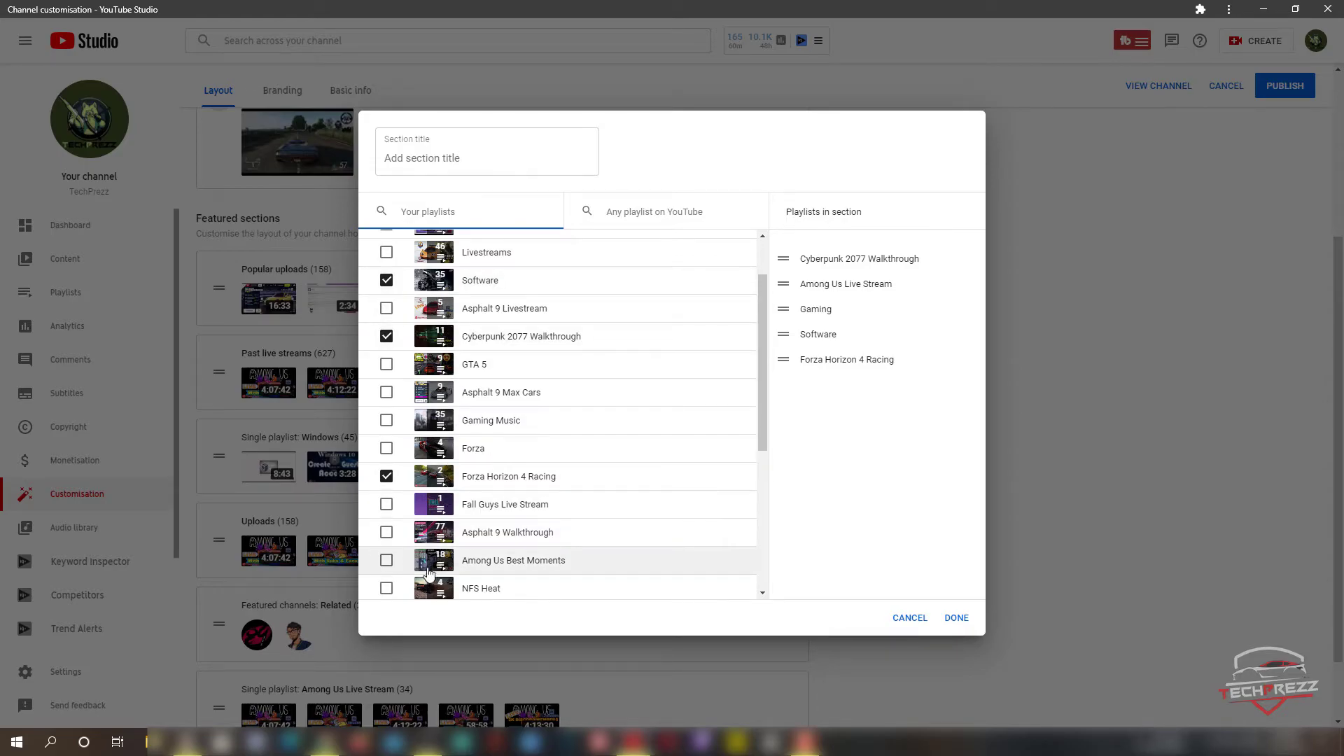
{"action": "left_click", "coordinate": [386, 533]}
{"action": "scroll", "coordinate": [550, 504], "scroll_direction": "down", "scroll_amount": 1}
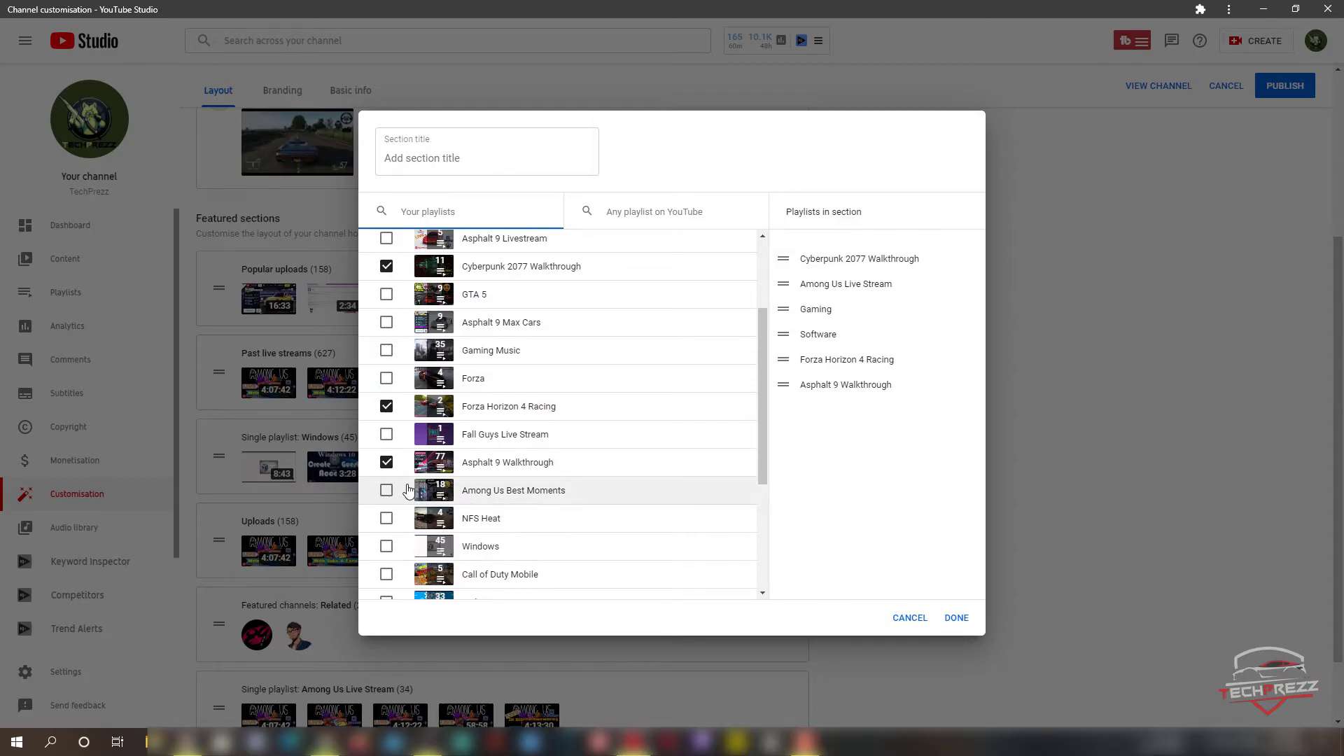
{"action": "left_click", "coordinate": [386, 491]}
{"action": "scroll", "coordinate": [684, 376], "scroll_direction": "up", "scroll_amount": 2}
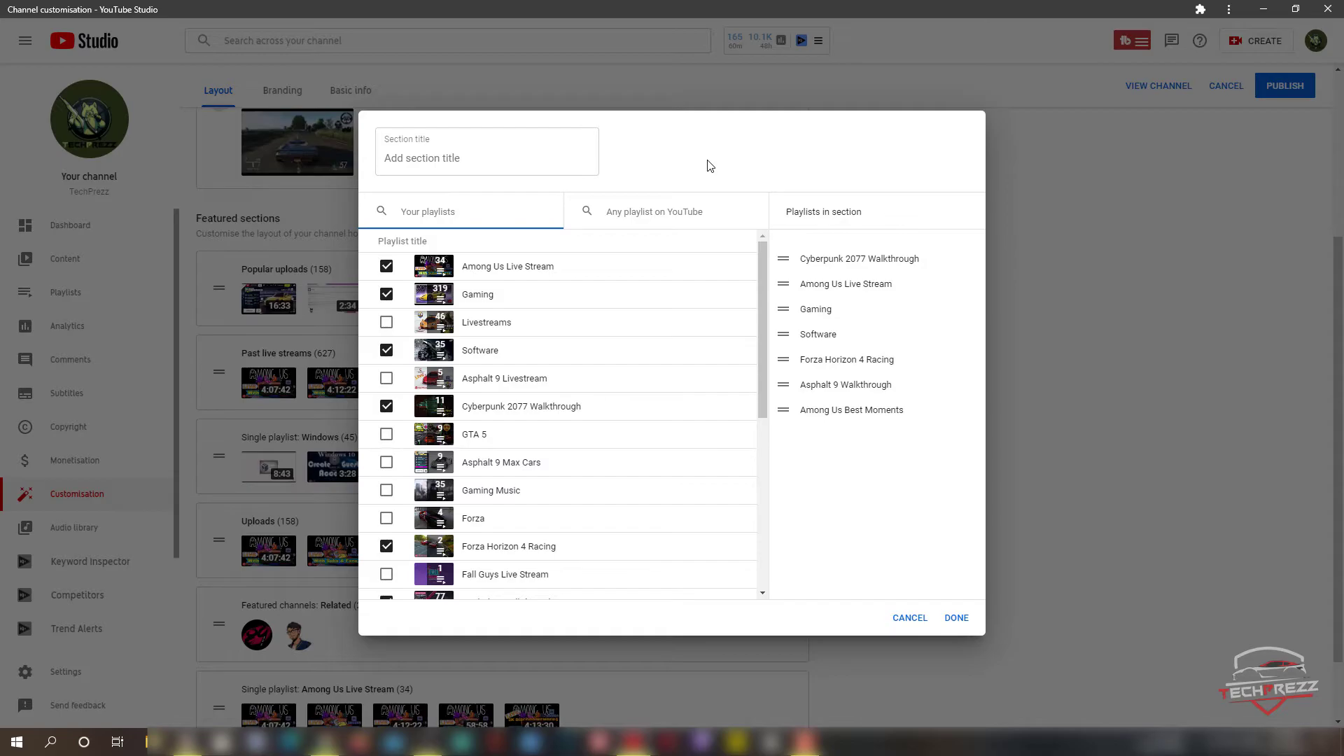
- Title the multiple playlists section "Playlists" and add it to the featured sections
{"action": "left_click", "coordinate": [657, 220]}
{"action": "left_click", "coordinate": [453, 160]}
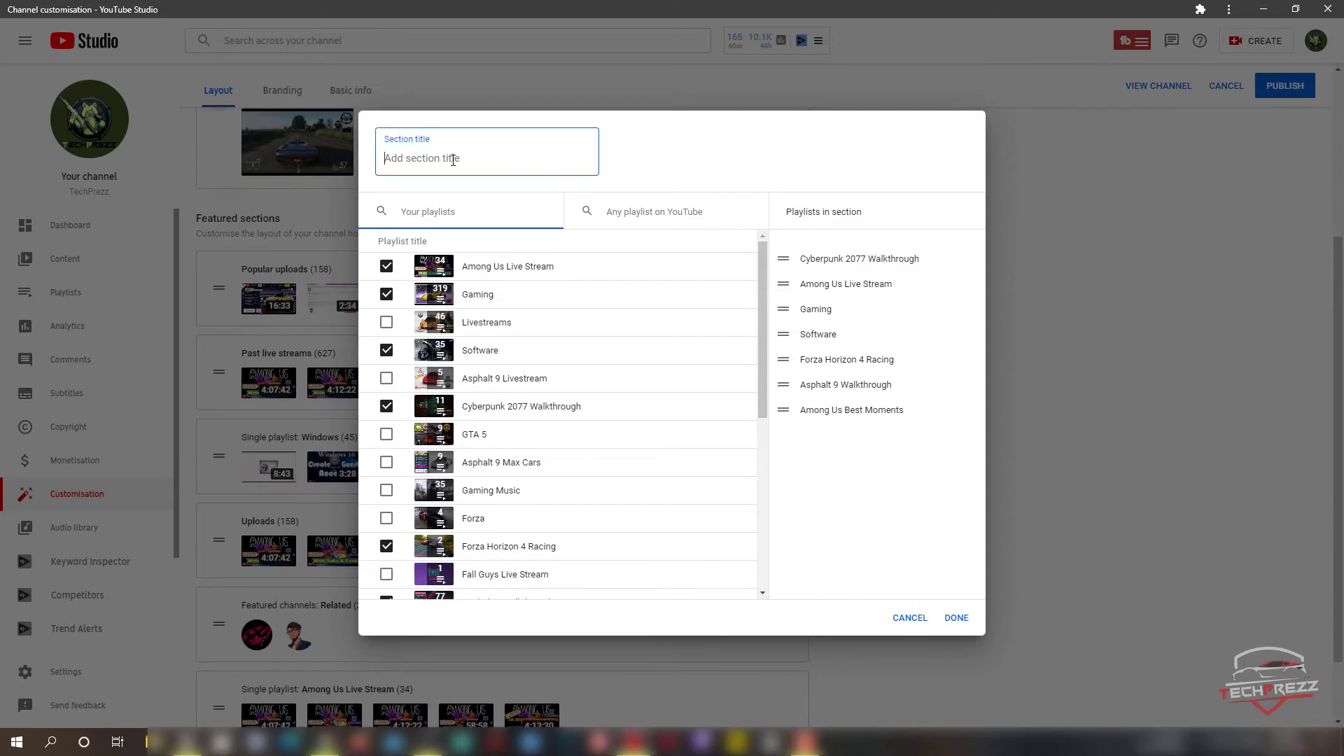
{"action": "type", "text": "Playlists"}
{"action": "left_click", "coordinate": [790, 146]}
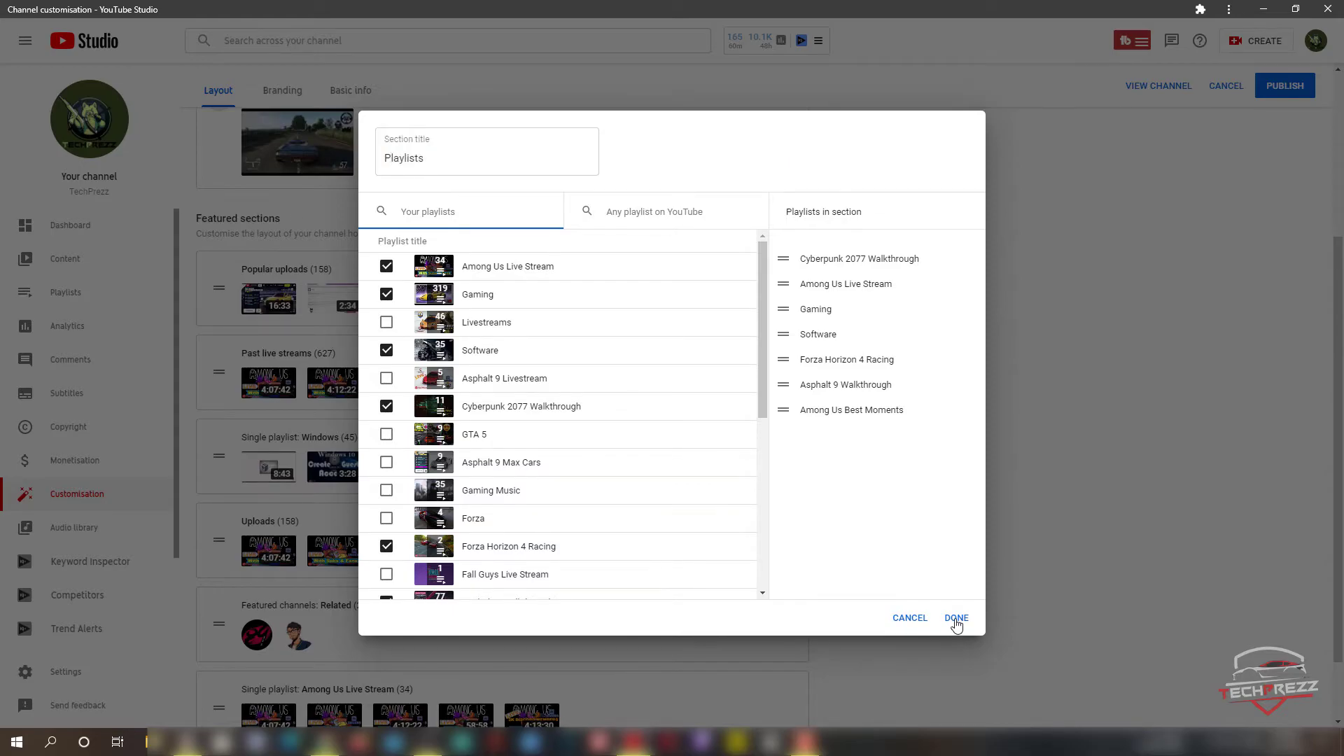
{"action": "left_click", "coordinate": [956, 622]}
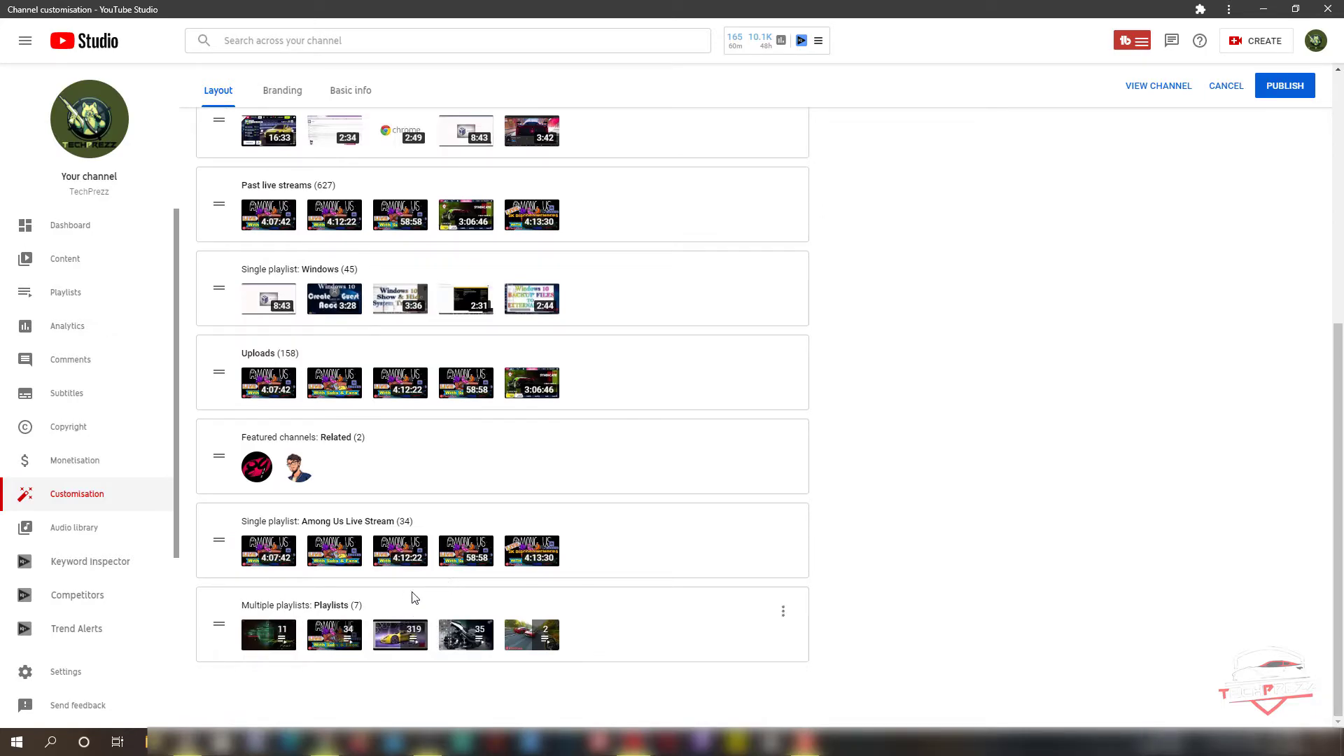
- Reorder the featured sections so Among Us Live Stream follows Popular uploads and Past live streams sits below the Windows playlist
{"action": "mouse_move", "coordinate": [219, 623]}
{"action": "left_mouse_down"}
{"action": "mouse_move", "coordinate": [217, 338]}
{"action": "mouse_move", "coordinate": [218, 599]}
{"action": "left_mouse_up"}
{"action": "left_click_drag", "start_coordinate": [217, 539], "coordinate": [219, 176]}
{"action": "left_click_drag", "start_coordinate": [219, 287], "coordinate": [212, 418]}
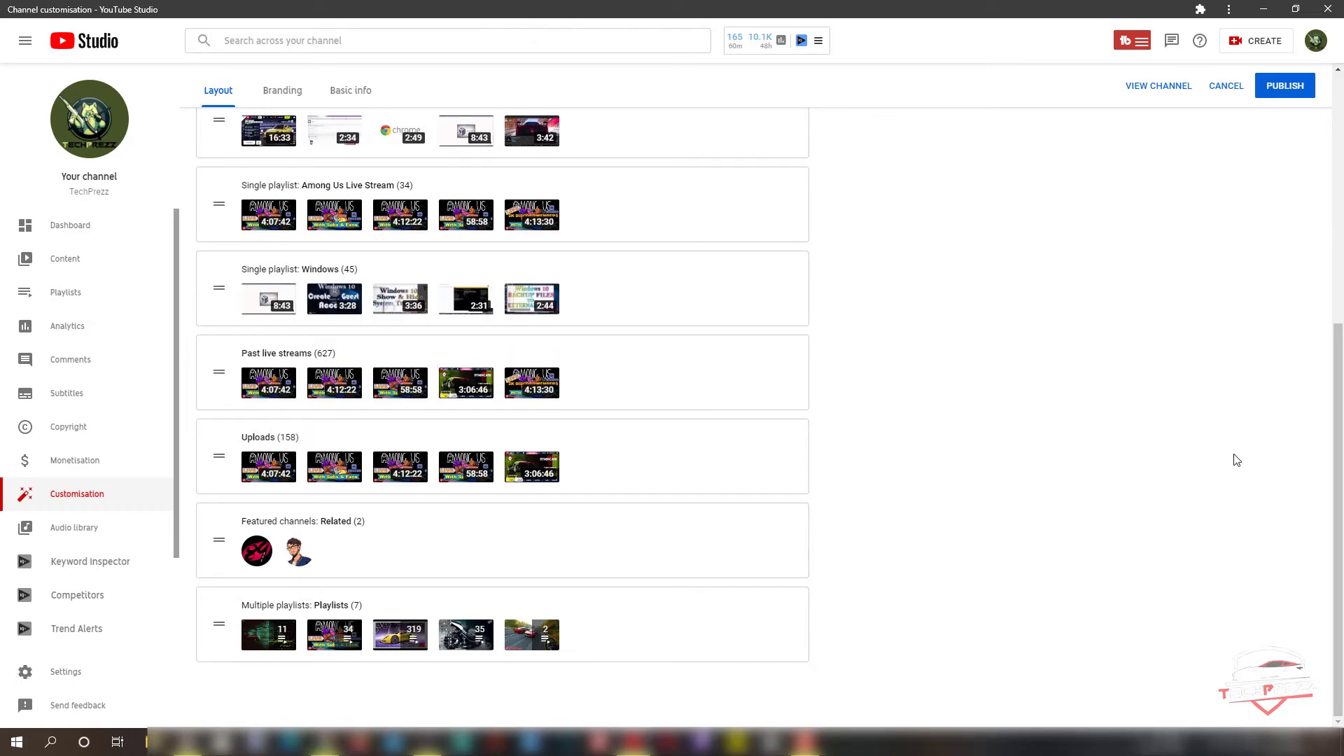
- Add a Created playlists section to the featured sections and remove it again
{"action": "scroll", "coordinate": [1183, 430], "scroll_direction": "up", "scroll_amount": 5}
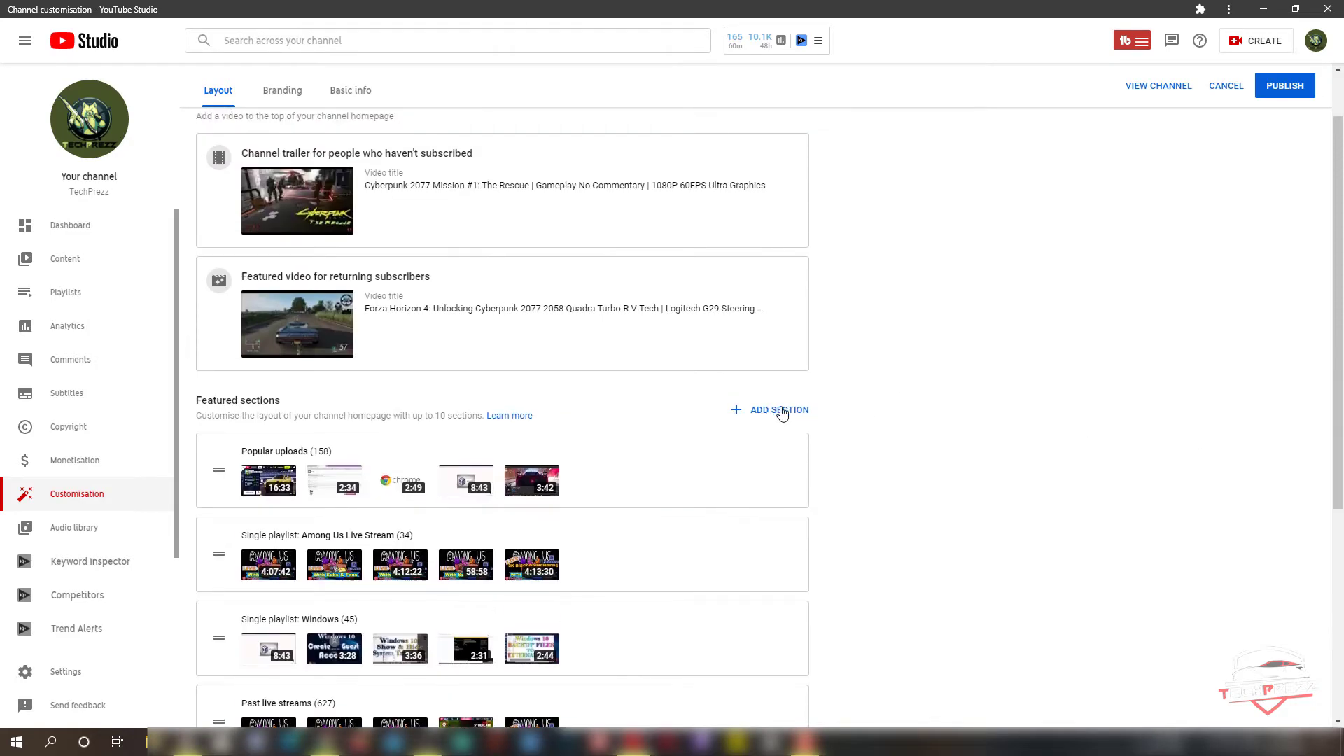
{"action": "left_click", "coordinate": [796, 413]}
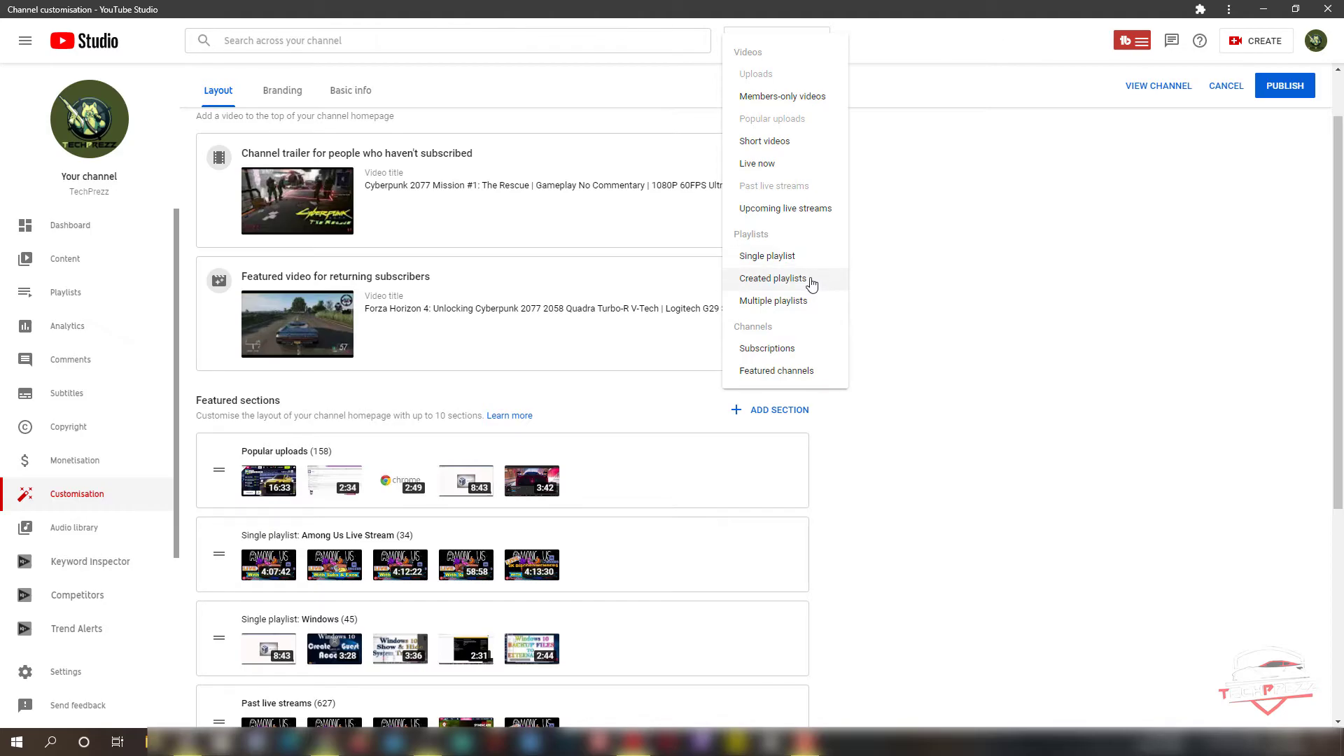
{"action": "left_click", "coordinate": [812, 280]}
{"action": "scroll", "coordinate": [877, 459], "scroll_direction": "down", "scroll_amount": 6}
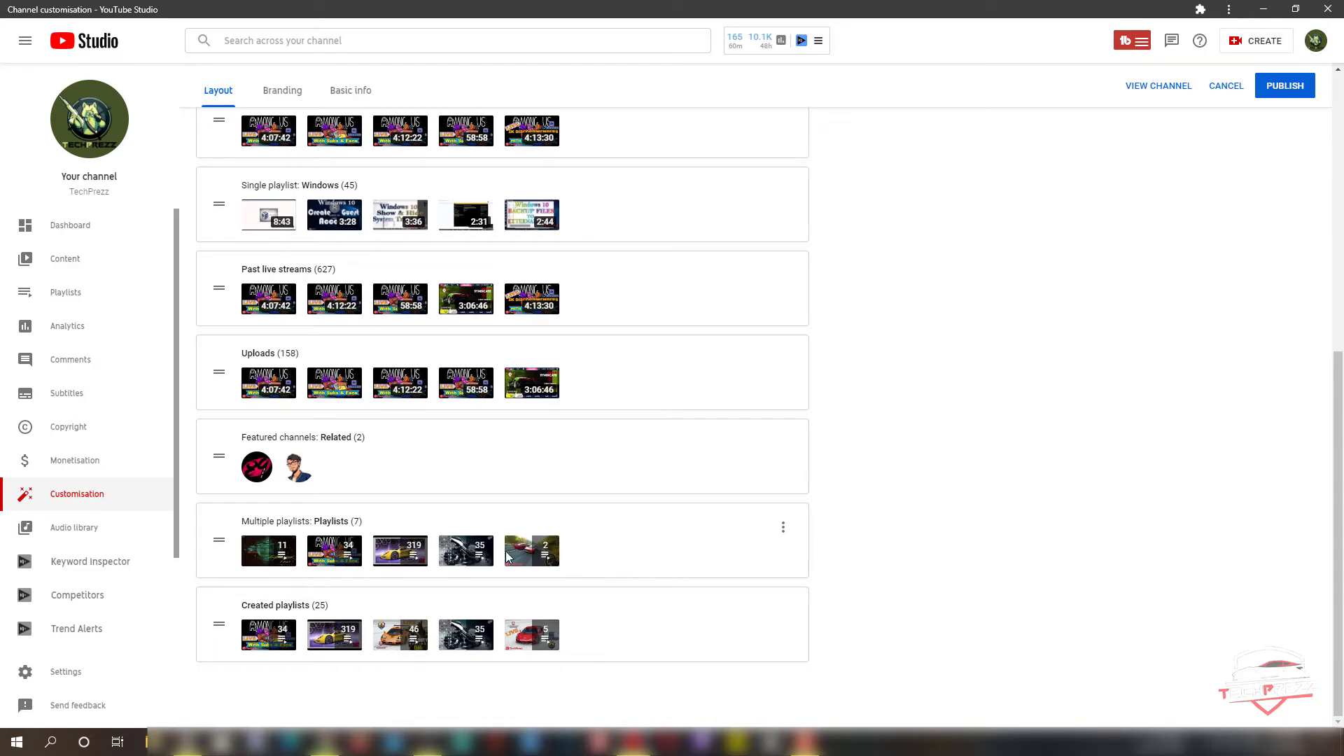
{"action": "scroll", "coordinate": [785, 628], "scroll_direction": "up", "scroll_amount": 1}
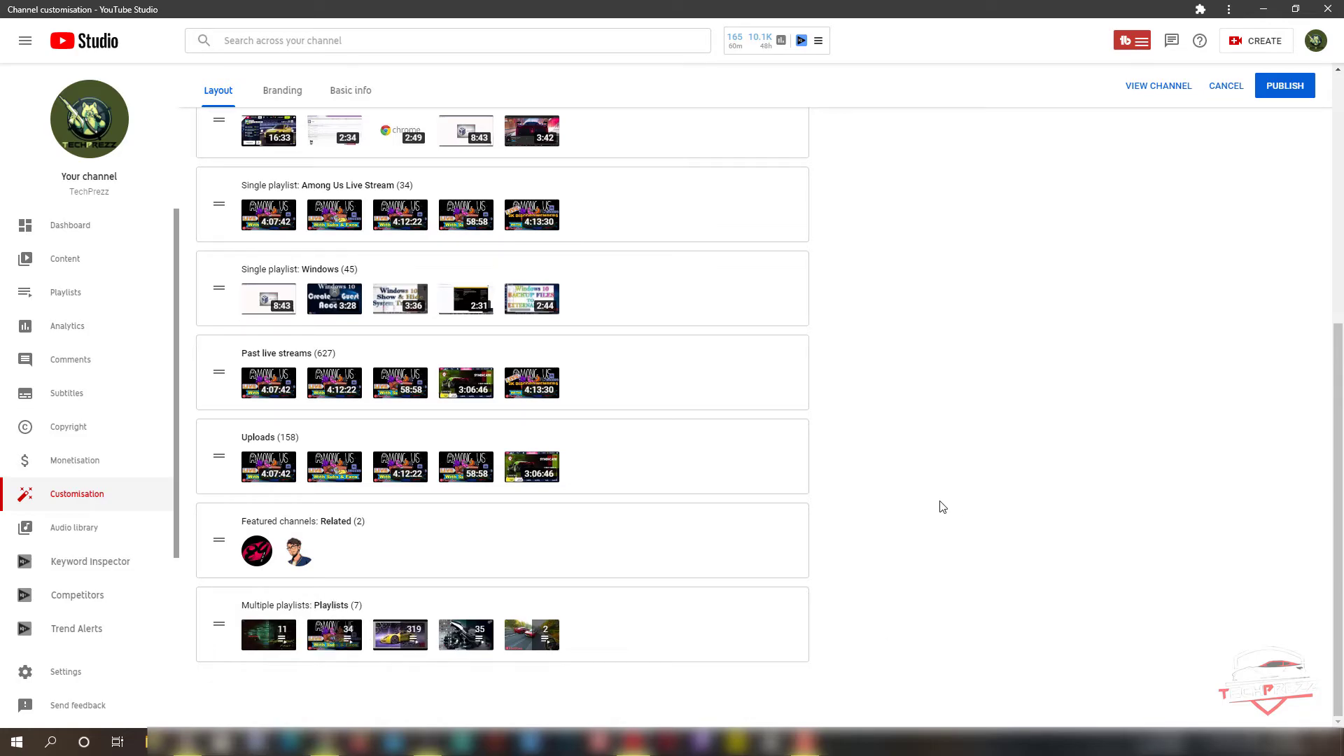
- Show the channel's Branding settings and open the profile picture file chooser, cancelling it without choosing a file
{"action": "scroll", "coordinate": [944, 505], "scroll_direction": "up", "scroll_amount": 6}
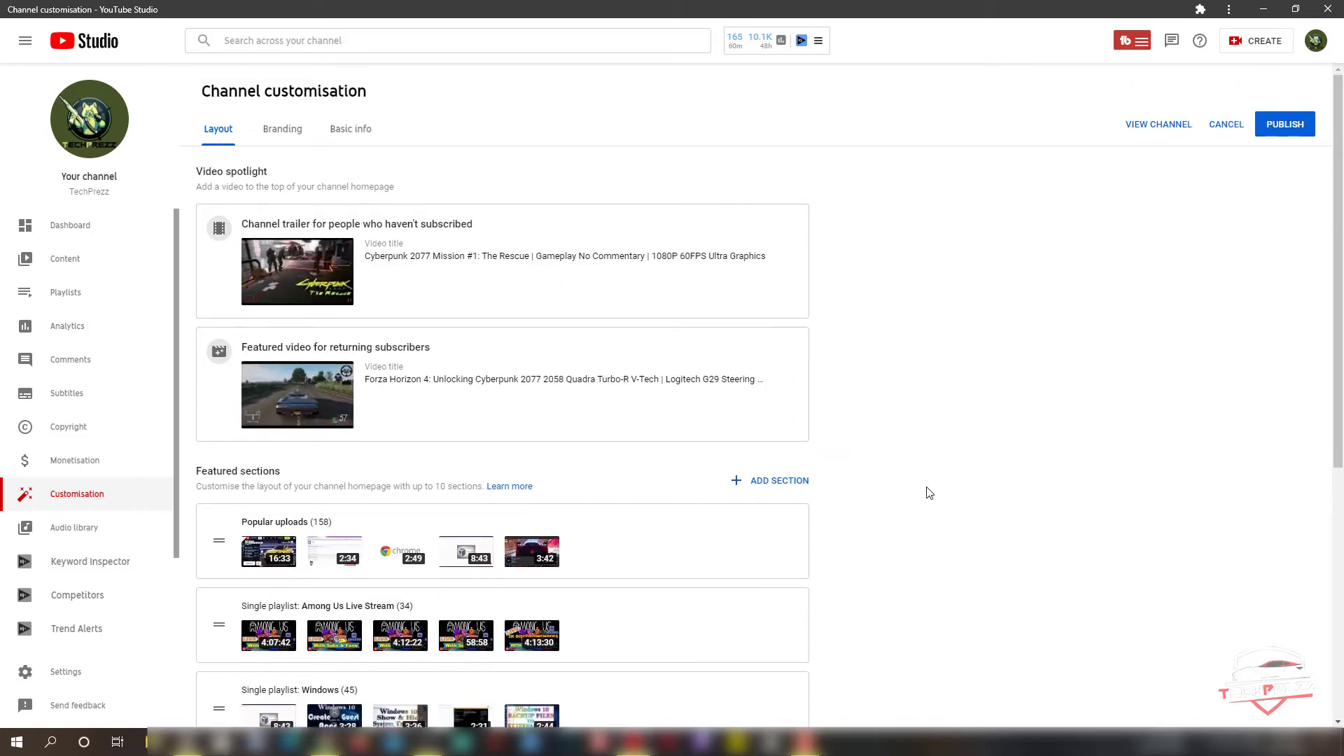
{"action": "left_click", "coordinate": [279, 134]}
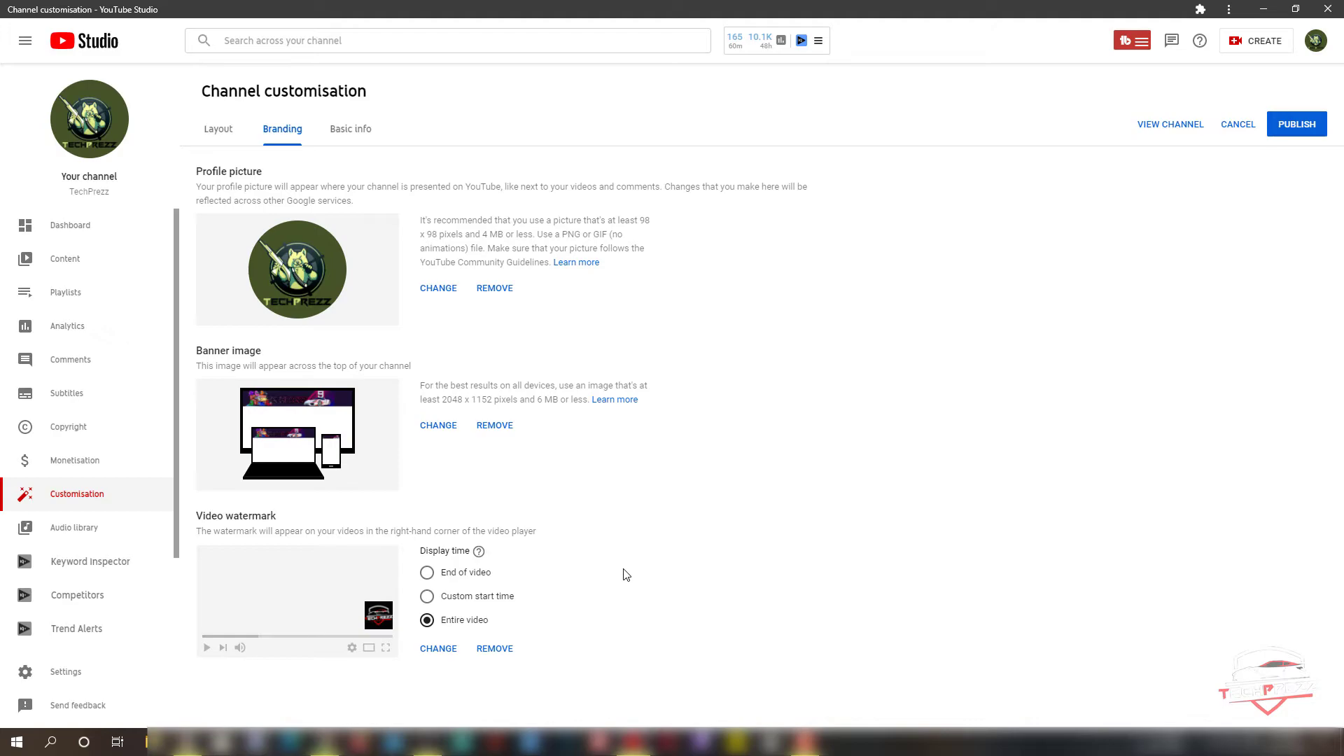
{"action": "left_click", "coordinate": [450, 293]}
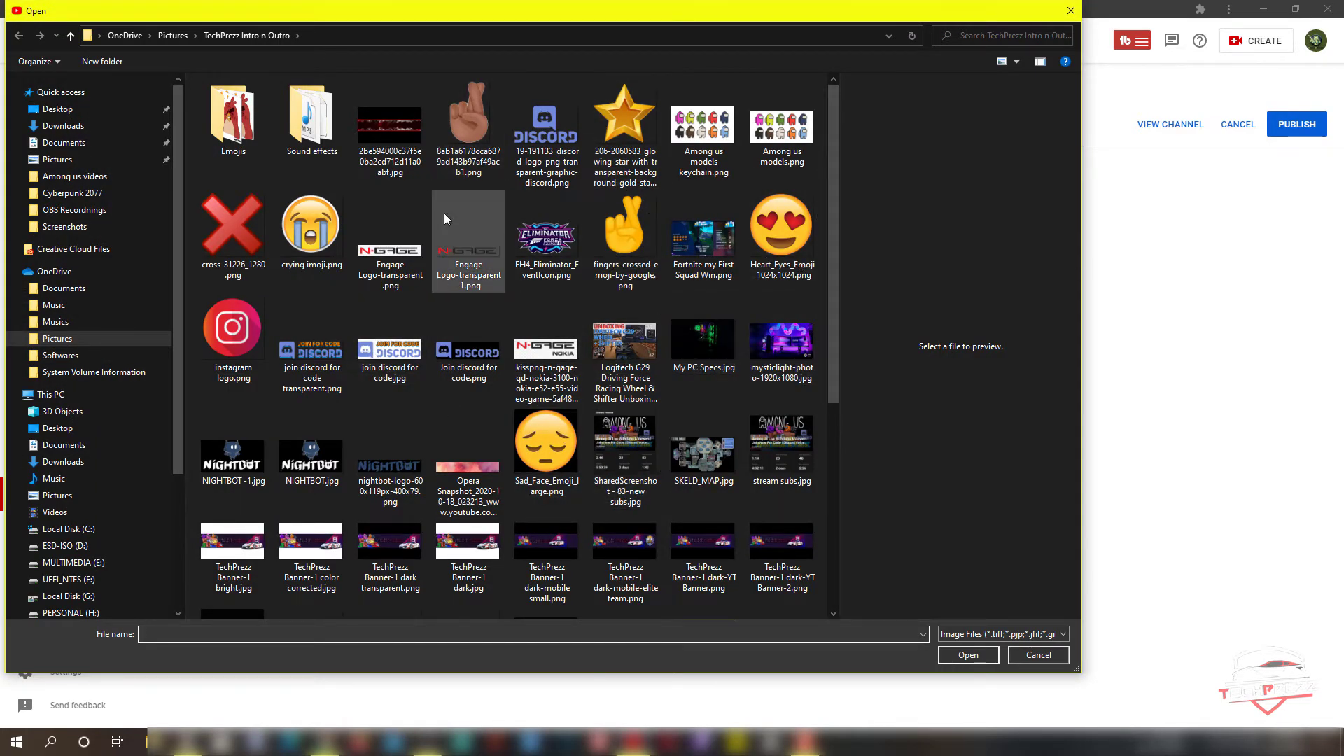
{"action": "left_click", "coordinate": [1062, 654]}
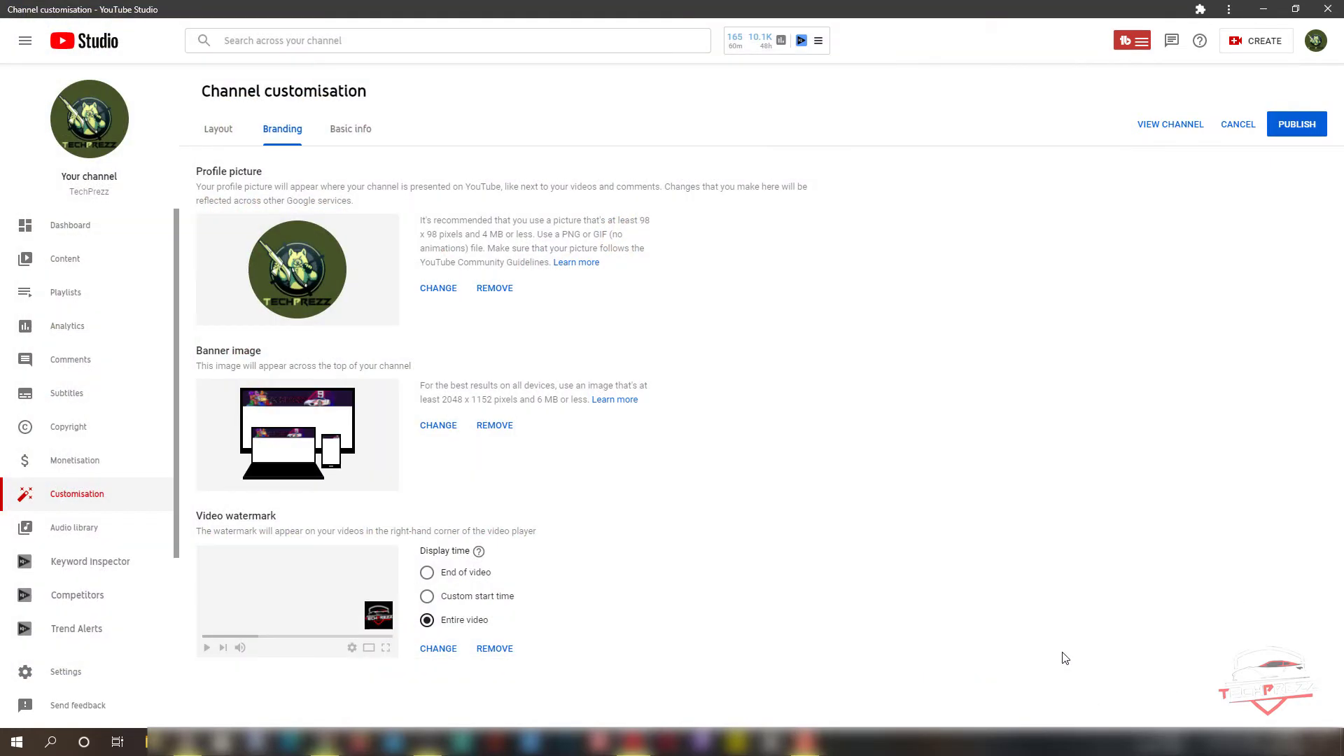
- Preview the TechPrezz banner files in the banner image file chooser, then cancel it without uploading one
{"action": "left_click", "coordinate": [437, 426]}
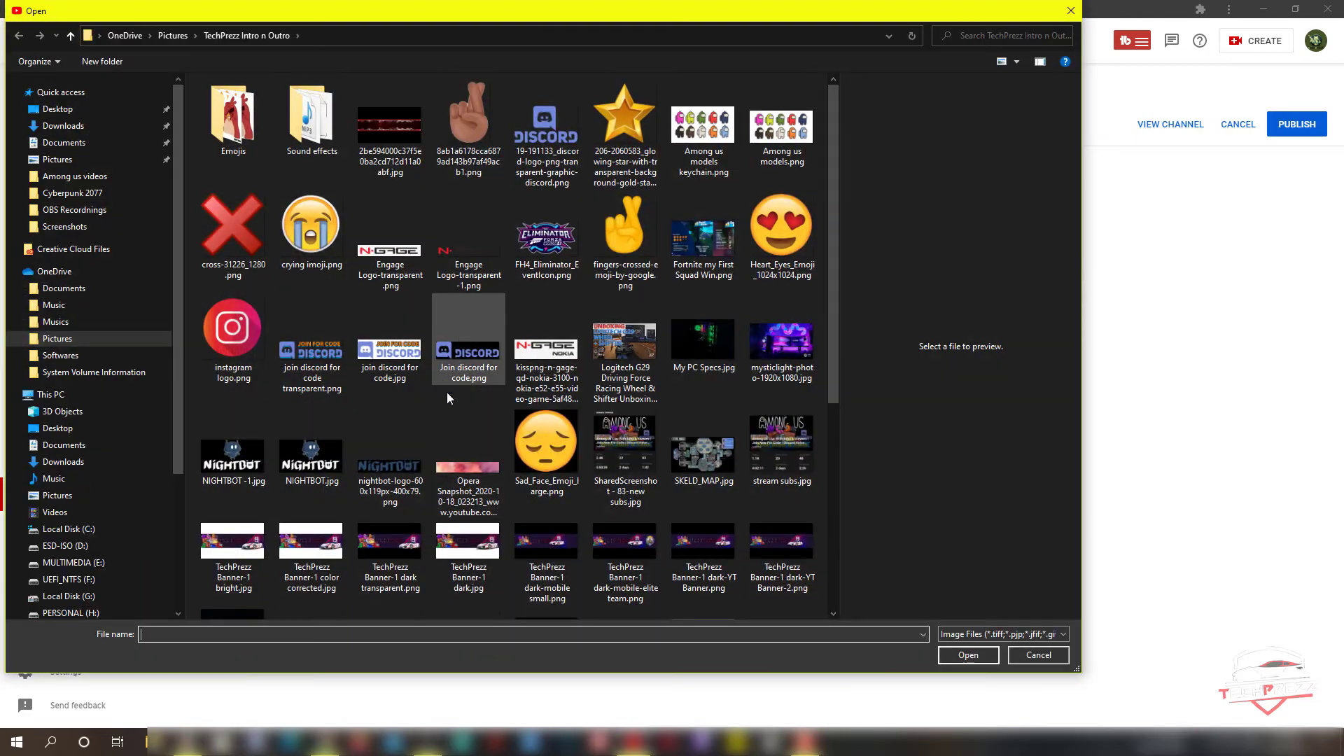
{"action": "scroll", "coordinate": [654, 442], "scroll_direction": "down", "scroll_amount": 4}
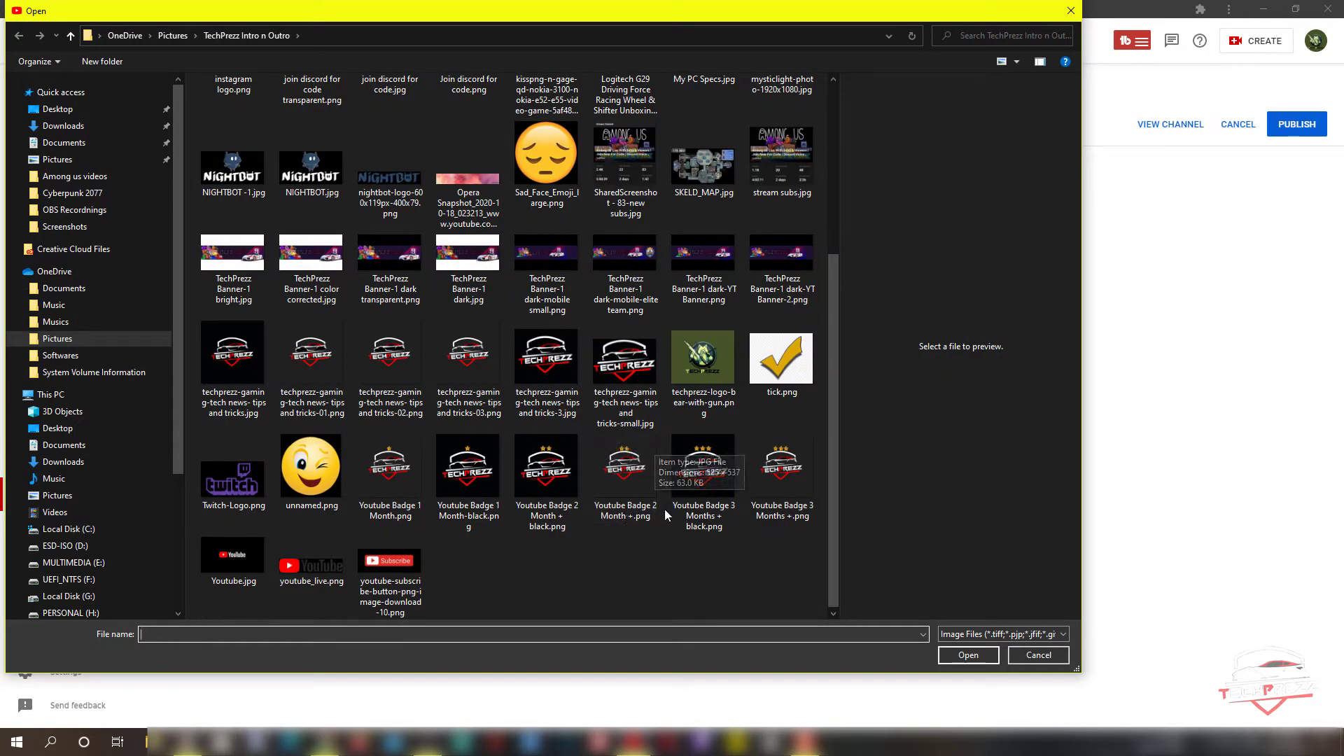
{"action": "left_click", "coordinate": [616, 266]}
{"action": "left_click", "coordinate": [686, 253]}
{"action": "left_click", "coordinate": [619, 263]}
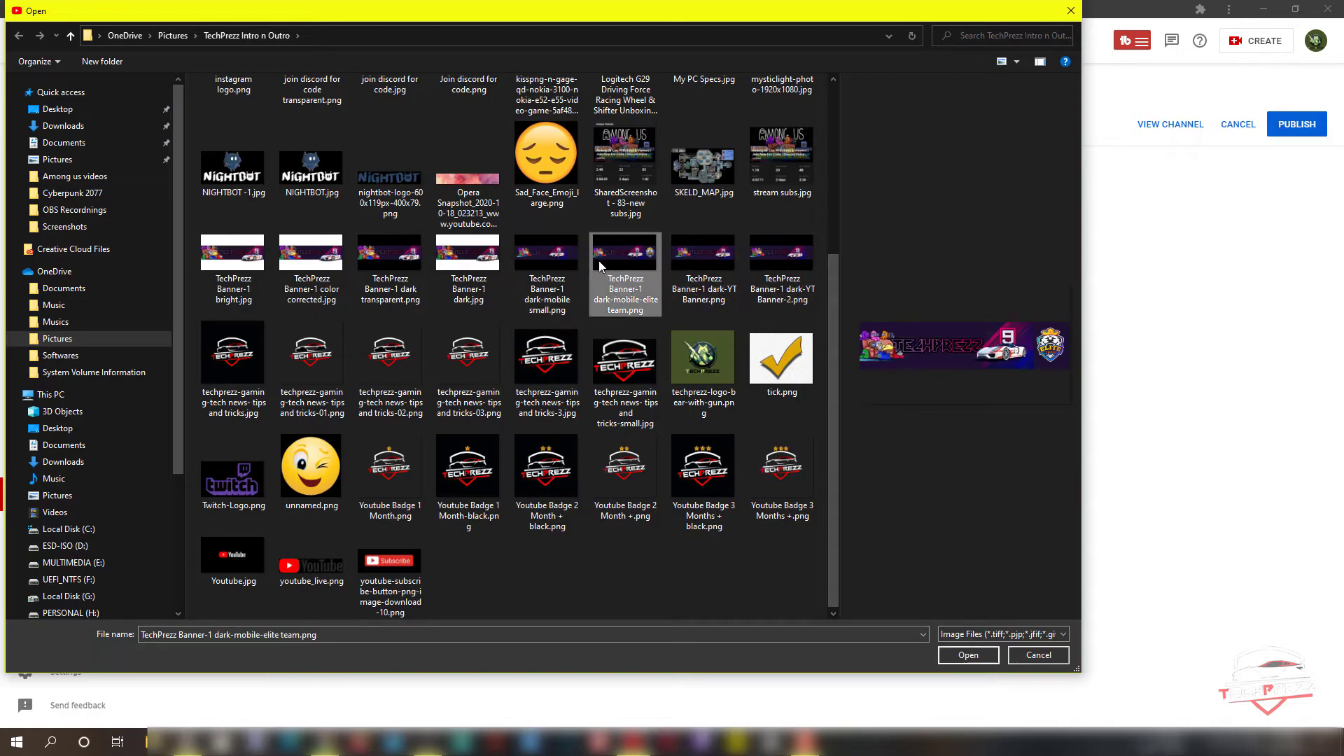
{"action": "left_click", "coordinate": [704, 258]}
{"action": "left_click", "coordinate": [782, 256]}
{"action": "left_click", "coordinate": [378, 253]}
{"action": "left_click", "coordinate": [310, 264]}
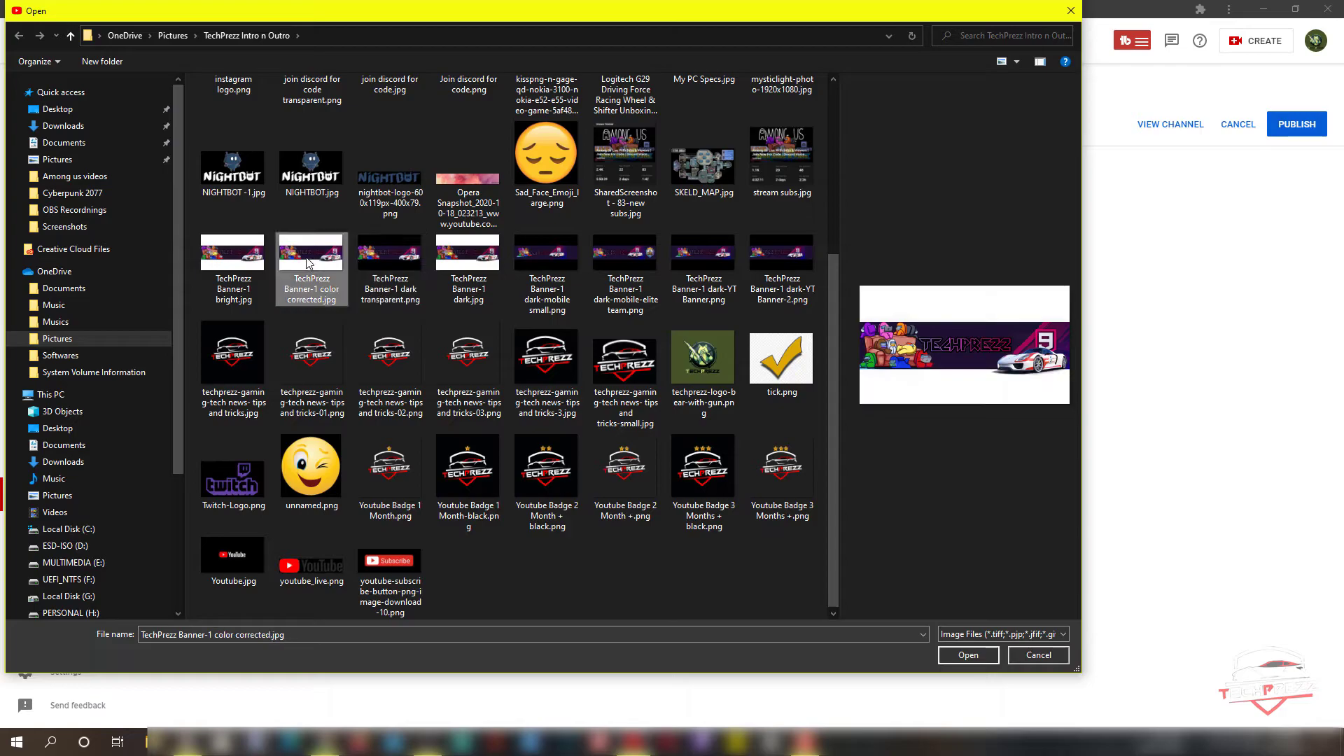
{"action": "left_click", "coordinate": [261, 261]}
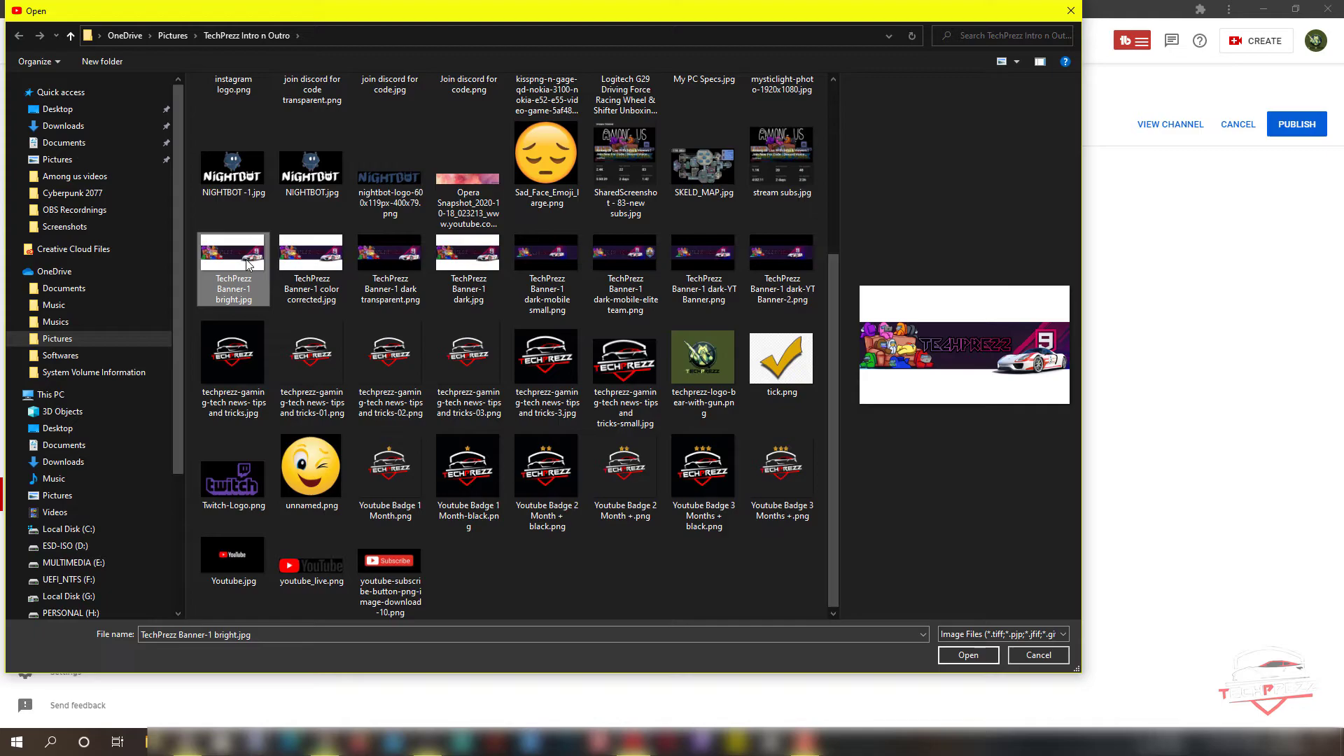
{"action": "left_click", "coordinate": [1038, 655]}
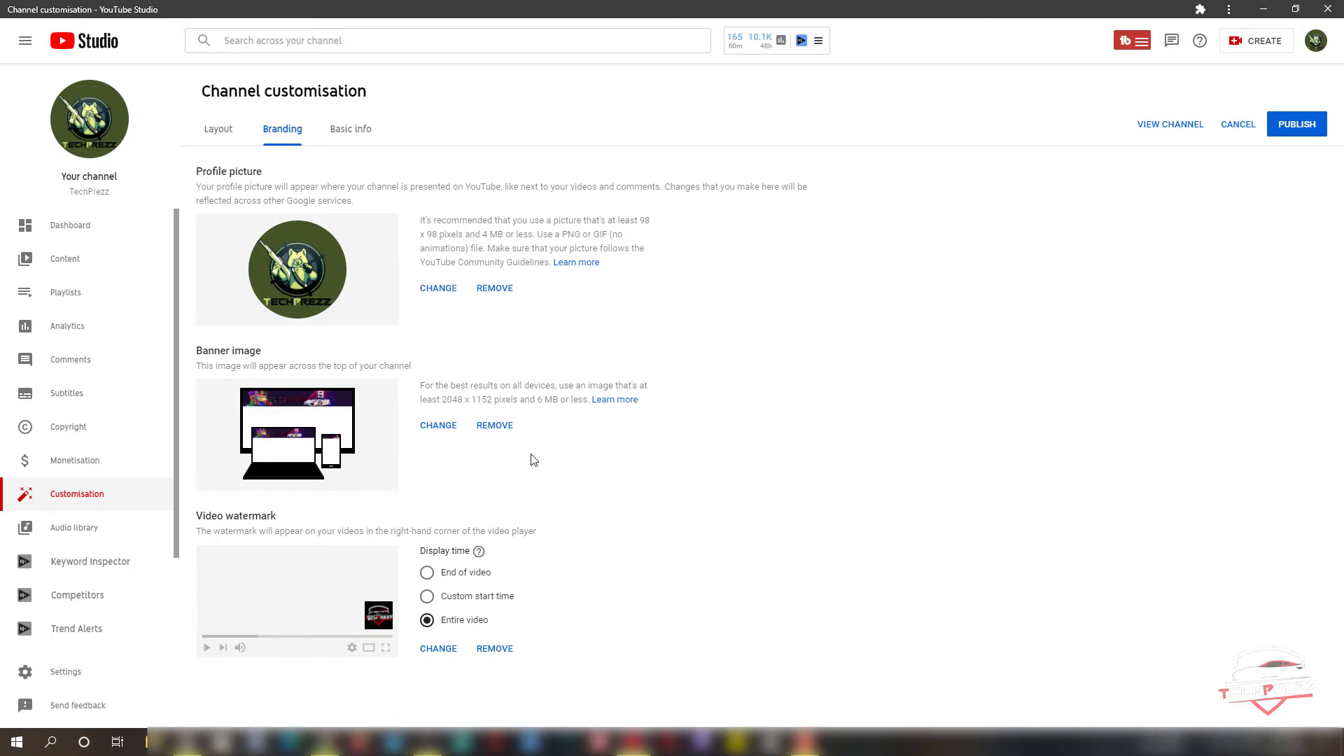
- Replace the video watermark with "techprezz-gaming-tech news- tips and tricks-3.jpg", accepting the default square crop
{"action": "left_click", "coordinate": [495, 649]}
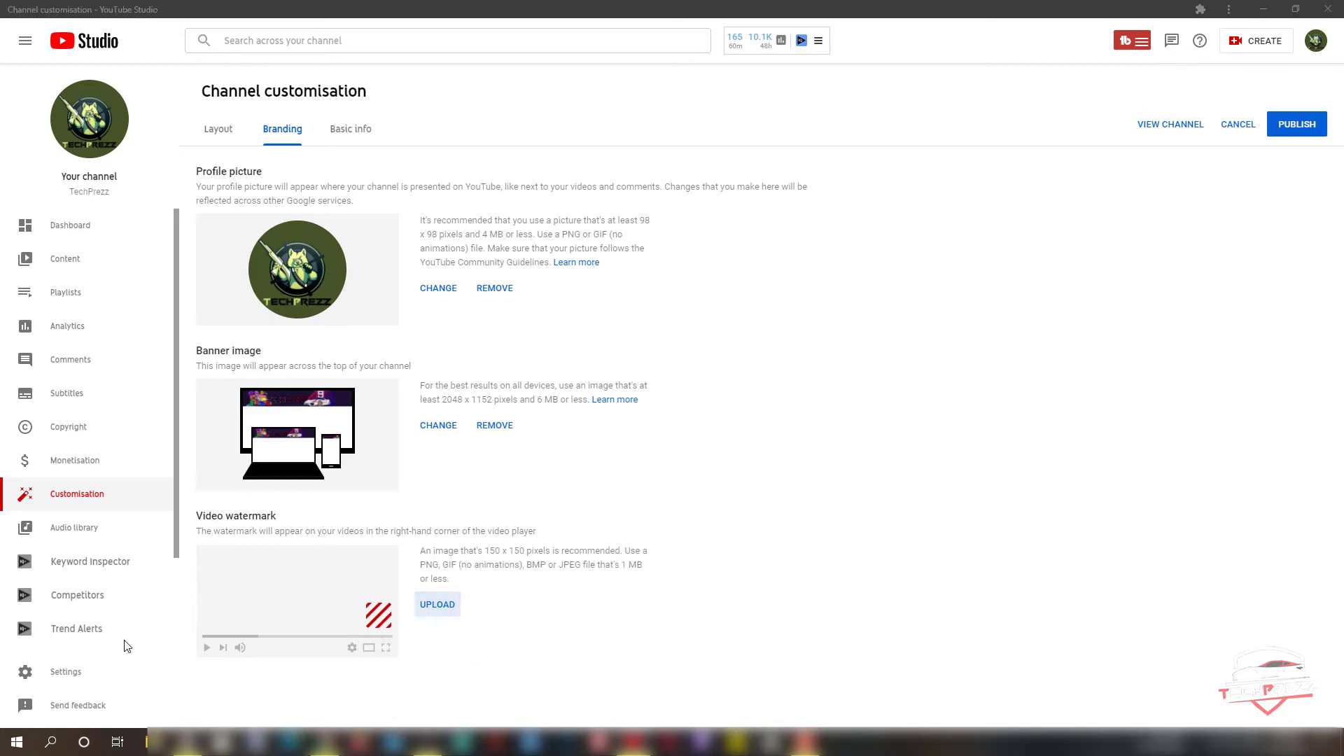
{"action": "scroll", "coordinate": [546, 455], "scroll_direction": "down", "scroll_amount": 3}
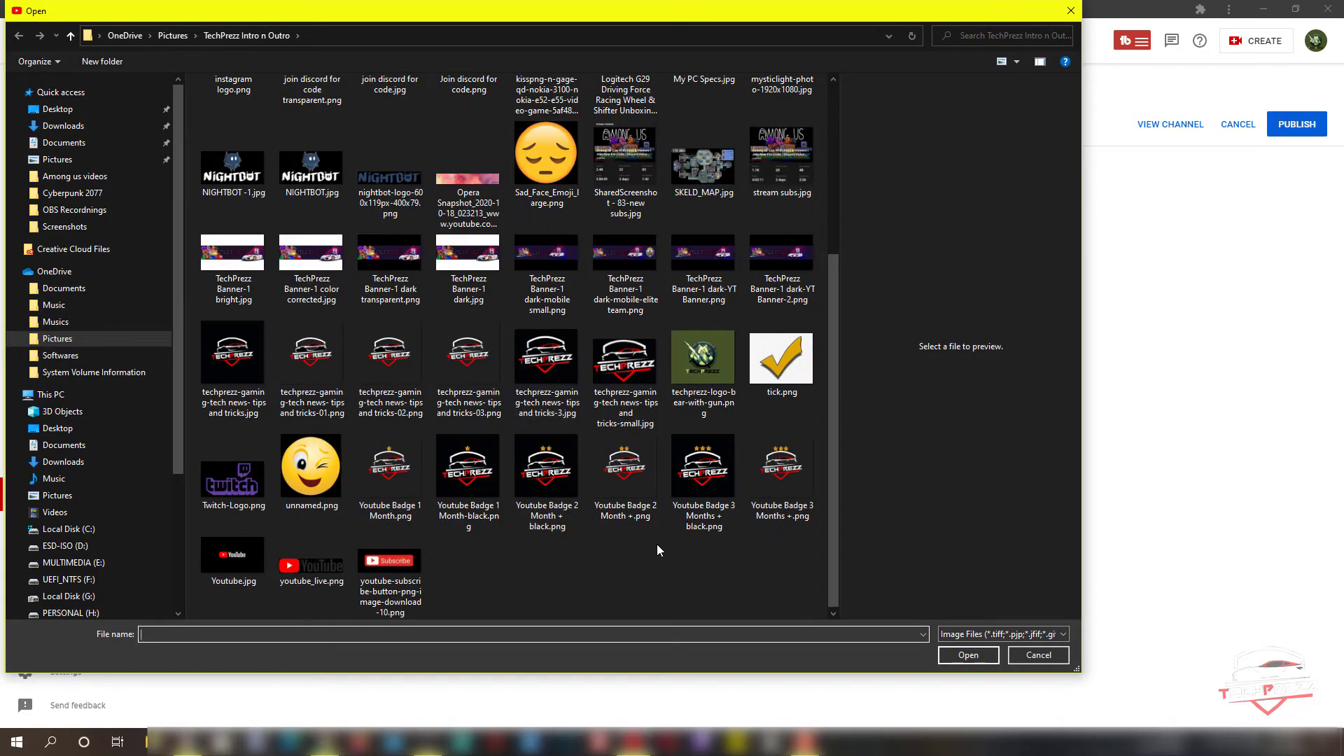
{"action": "left_click", "coordinate": [530, 389]}
{"action": "left_click", "coordinate": [615, 371]}
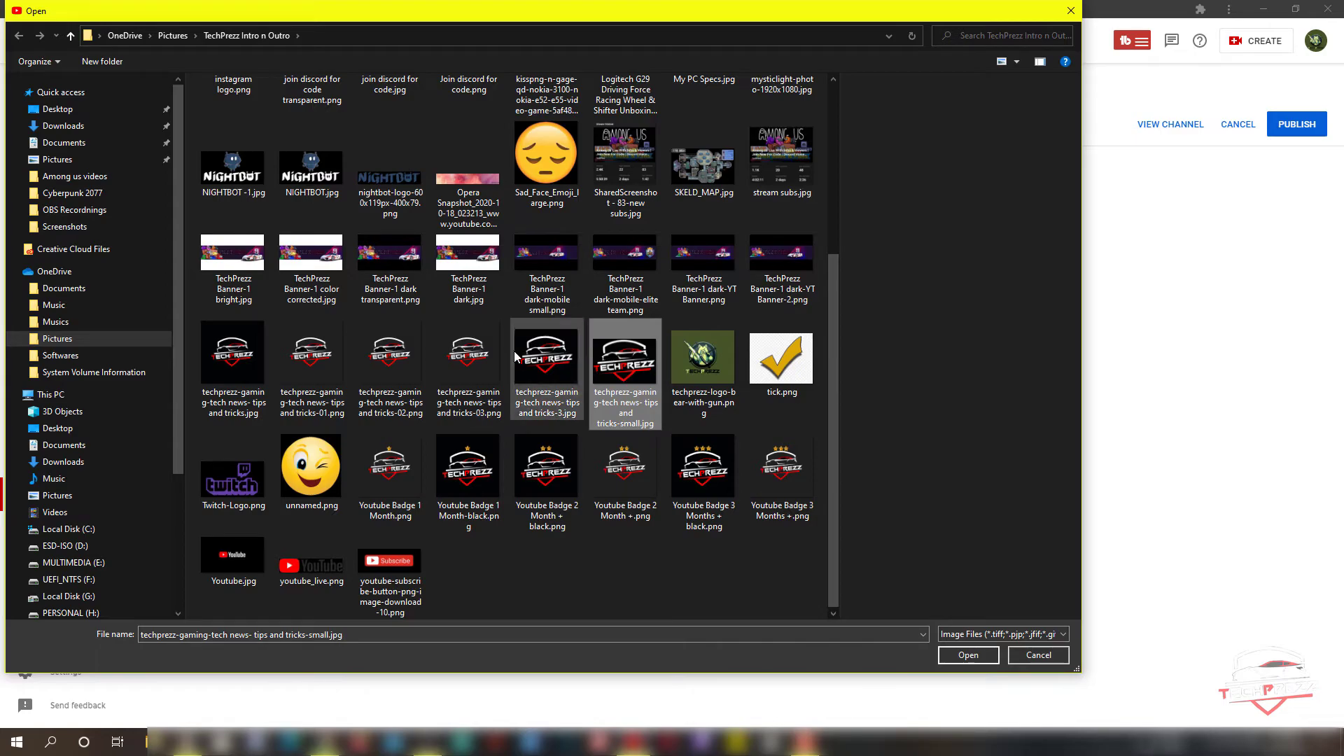
{"action": "double_click", "coordinate": [541, 354]}
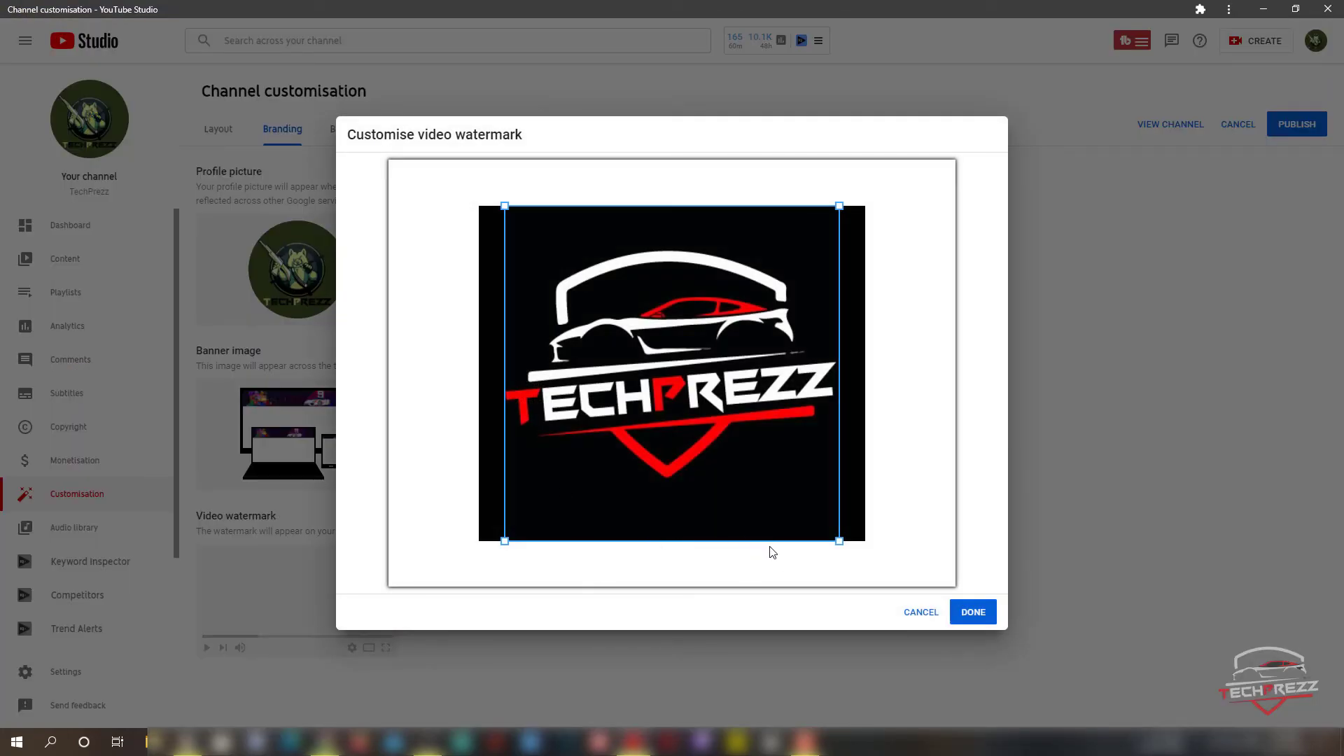
{"action": "left_click", "coordinate": [978, 614]}
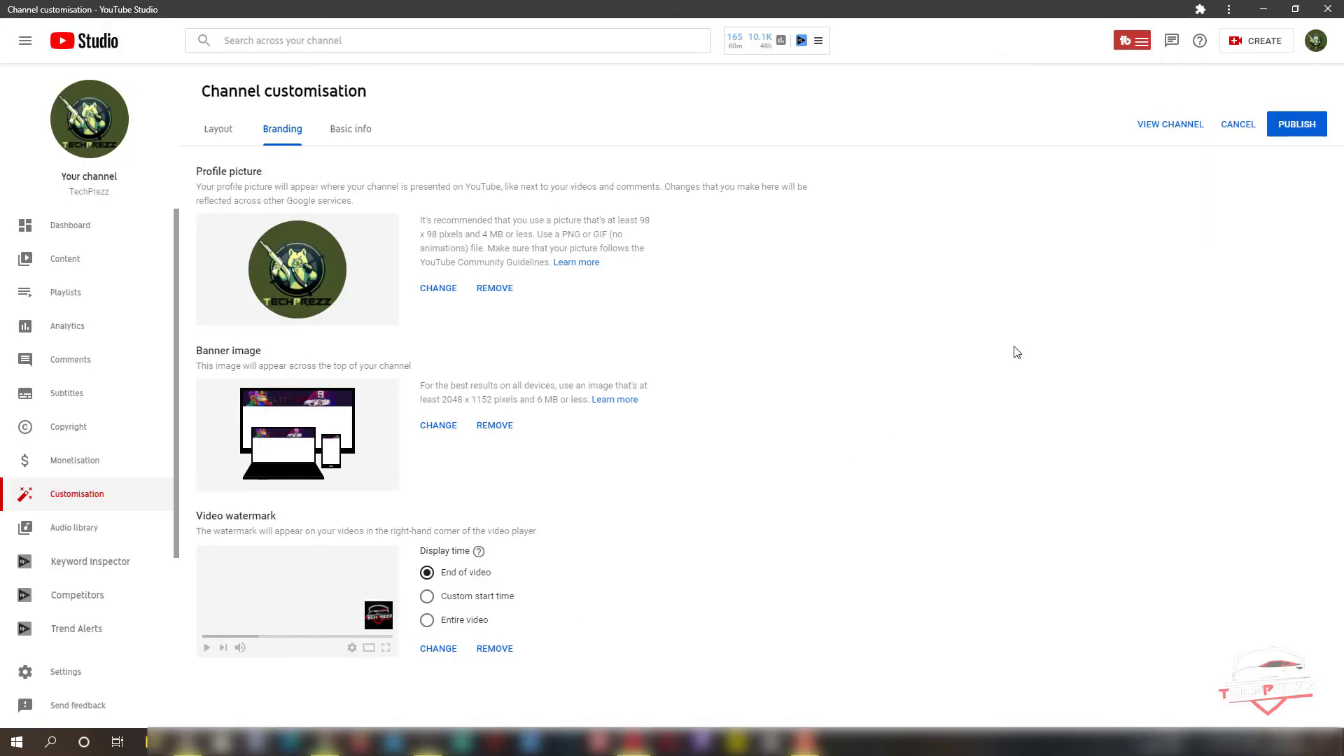
- Review the channel's Basic info settings, from the description and channel URLs to the links and contact info
{"action": "left_click", "coordinate": [367, 137]}
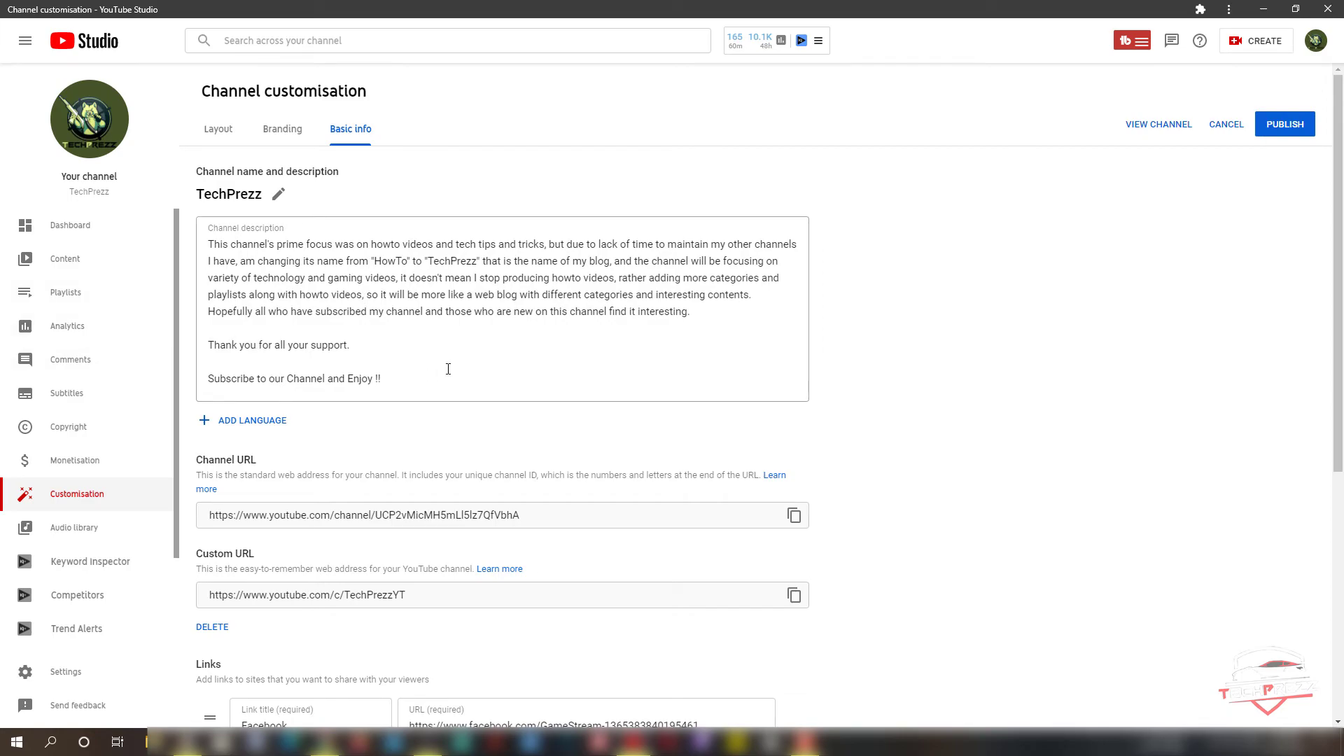
{"action": "scroll", "coordinate": [448, 369], "scroll_direction": "down", "scroll_amount": 4}
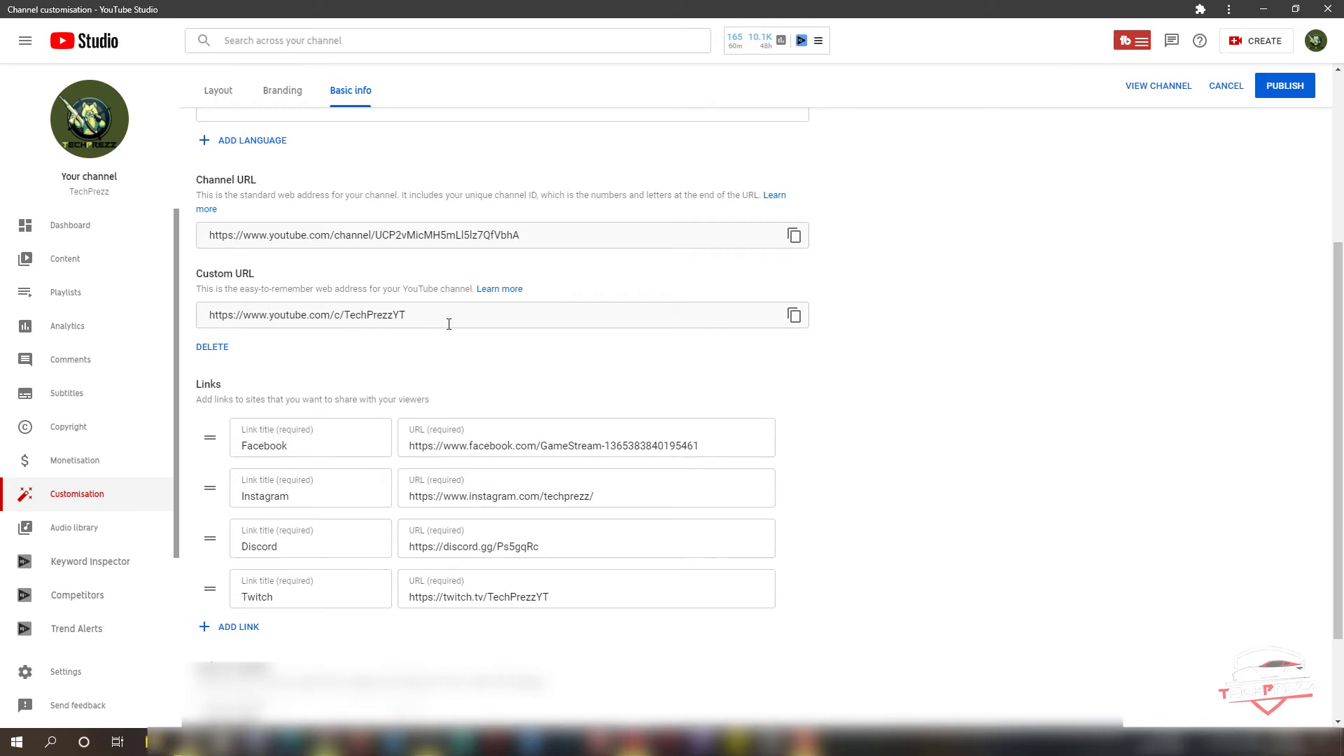
{"action": "scroll", "coordinate": [449, 324], "scroll_direction": "down", "scroll_amount": 1}
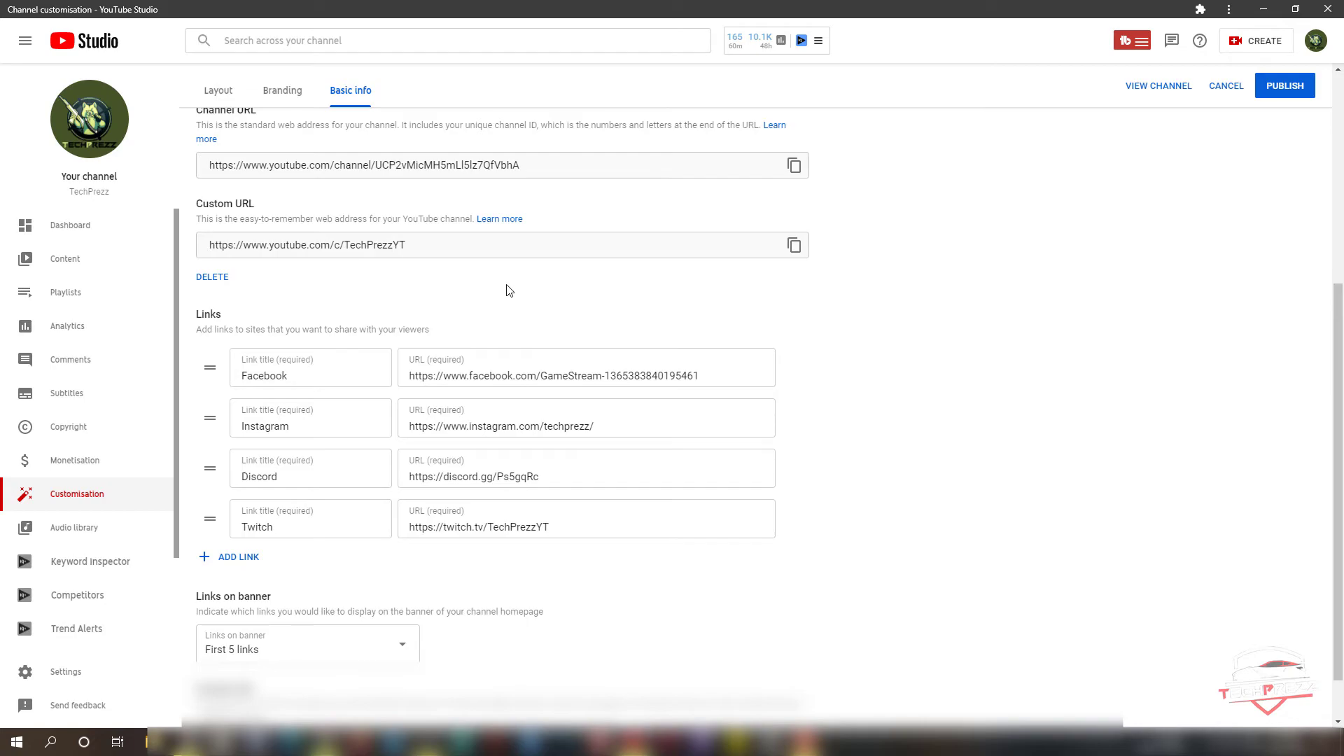
{"action": "scroll", "coordinate": [510, 296], "scroll_direction": "down", "scroll_amount": 1}
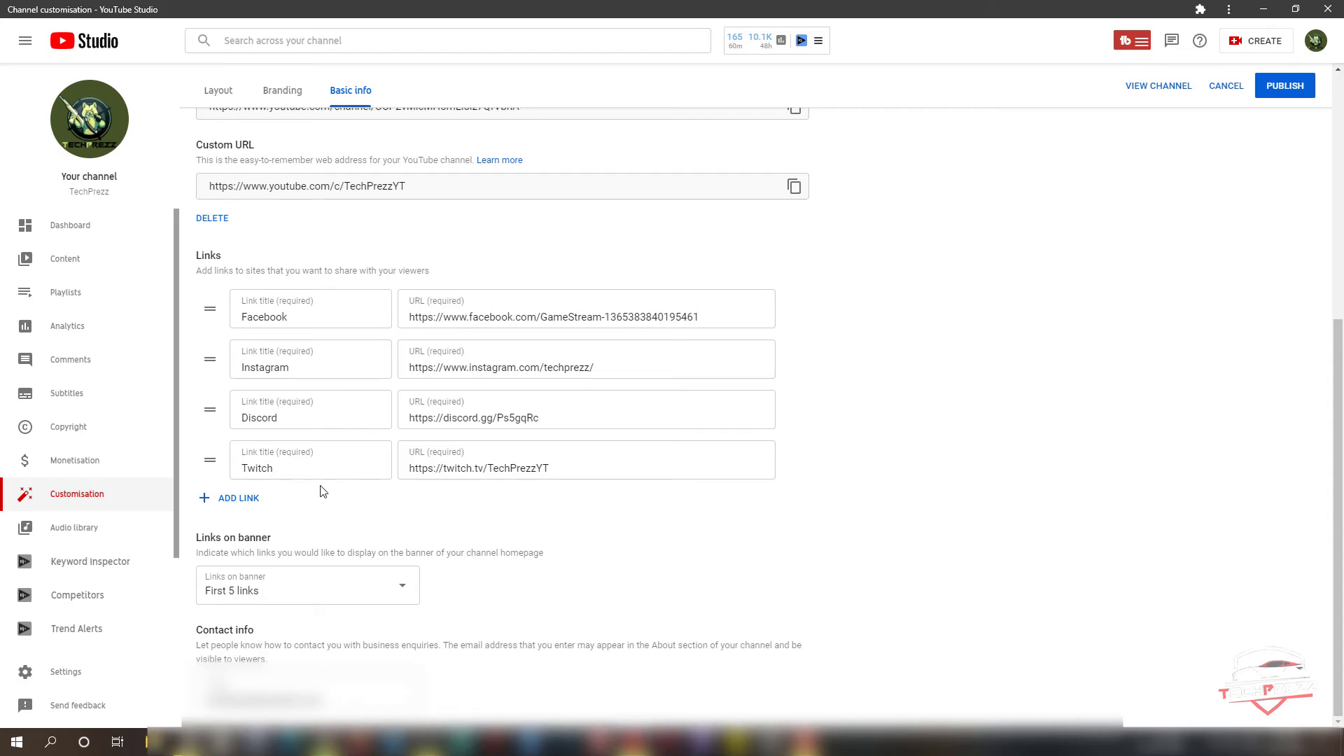
- Add a blank link entry below Twitch and delete it without filling in its title or URL
{"action": "left_click", "coordinate": [238, 498]}
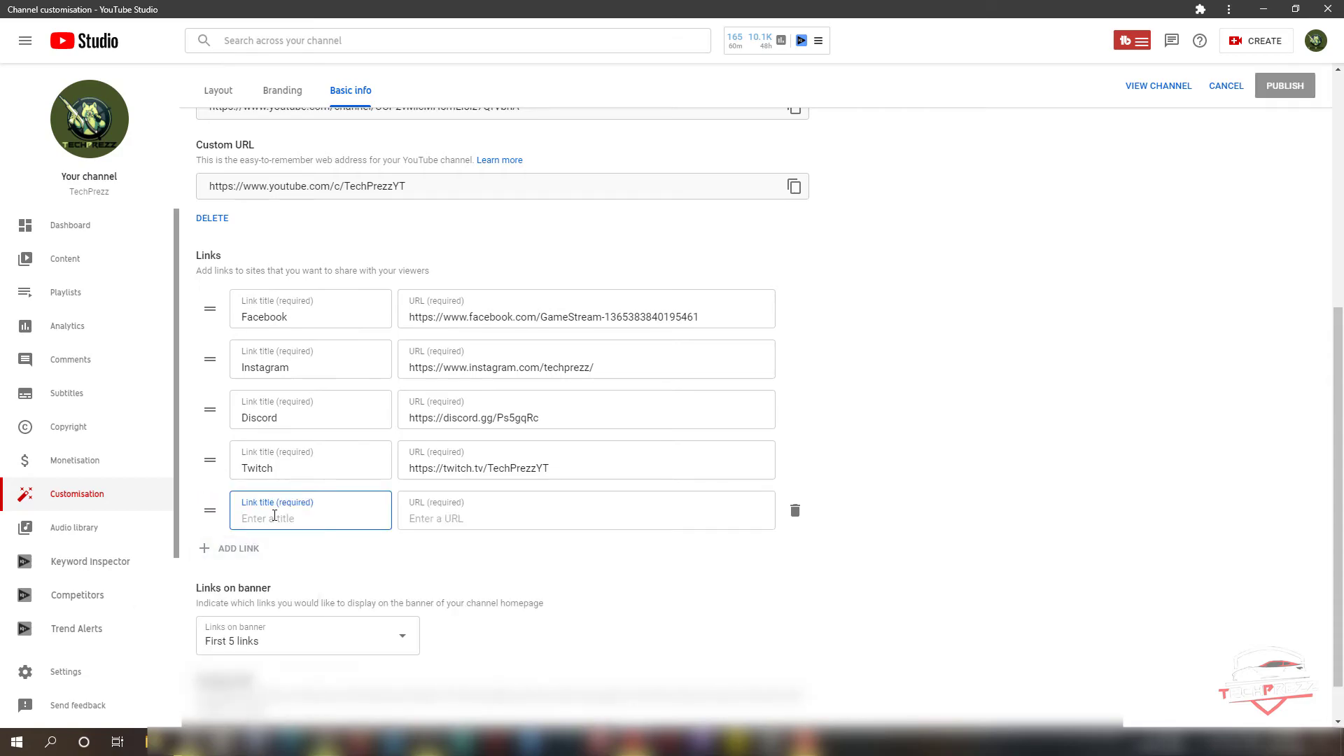
{"action": "left_click", "coordinate": [242, 553]}
{"action": "left_click", "coordinate": [460, 518]}
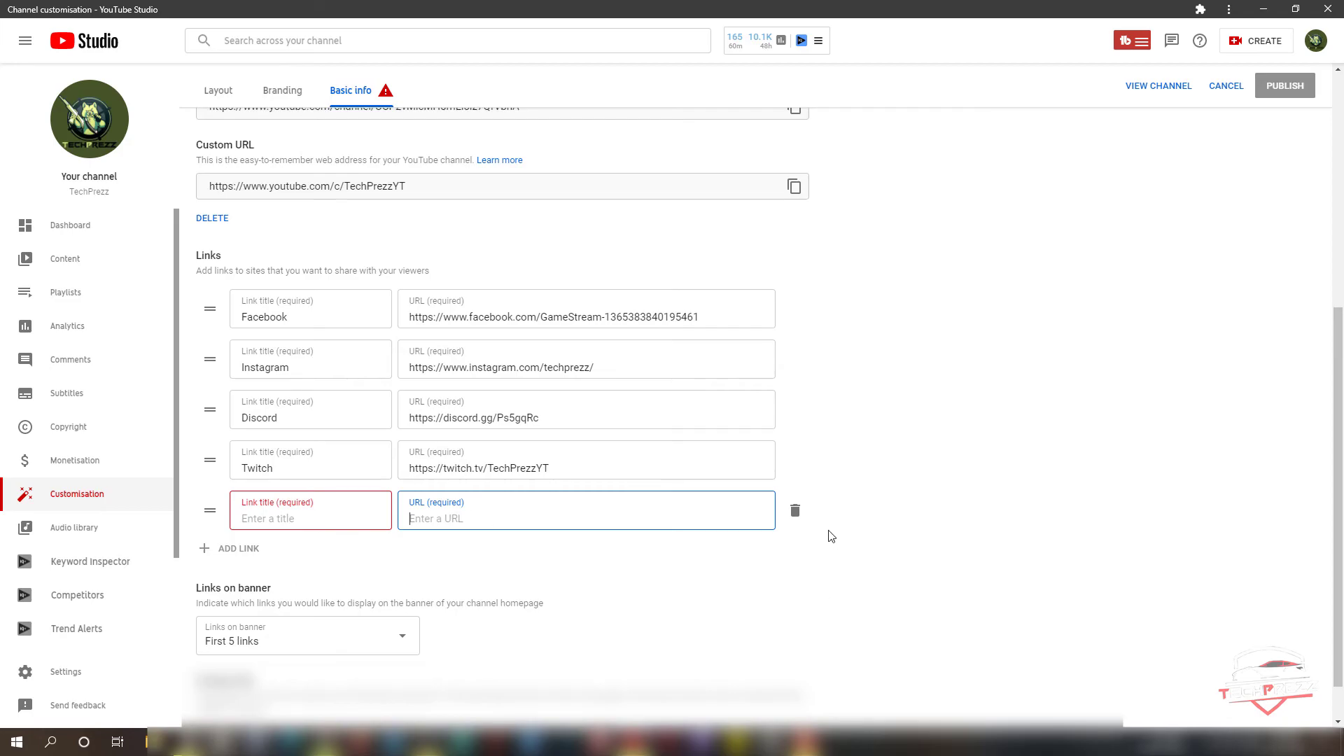
{"action": "left_click", "coordinate": [796, 515]}
- Switch to the browser to view the link icons on the channel homepage banner, then return to the Basic info links
{"action": "key", "text": "alt+Tab"}
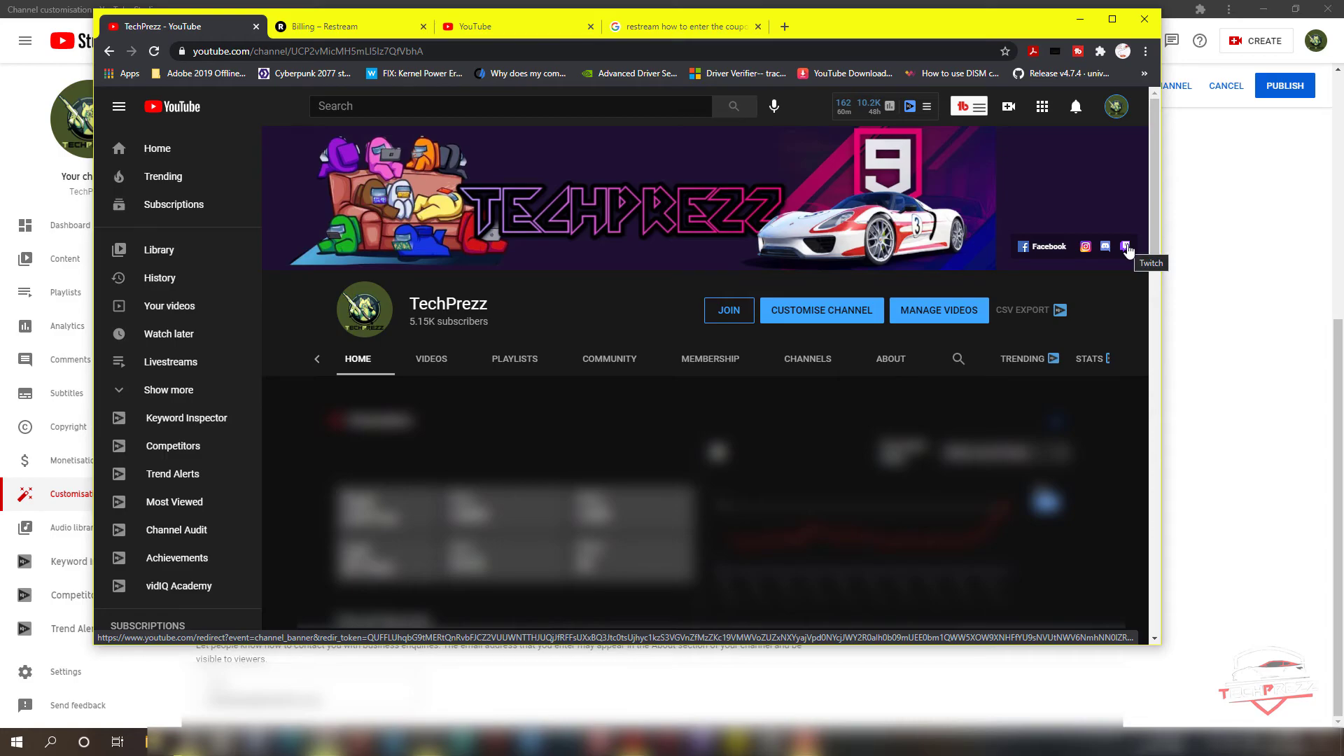
{"action": "left_click", "coordinate": [1080, 19]}
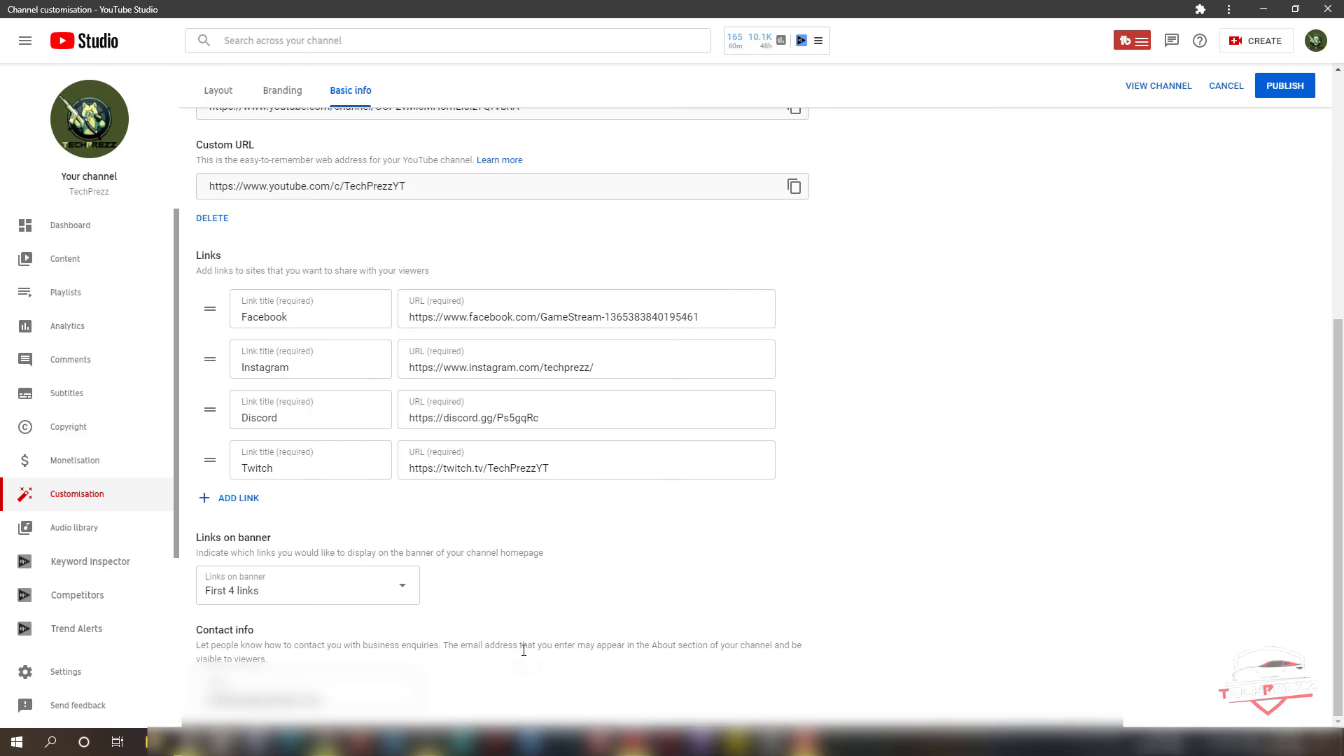
{"action": "scroll", "coordinate": [524, 649], "scroll_direction": "up", "scroll_amount": 2}
{"action": "scroll", "coordinate": [524, 649], "scroll_direction": "down", "scroll_amount": 2}
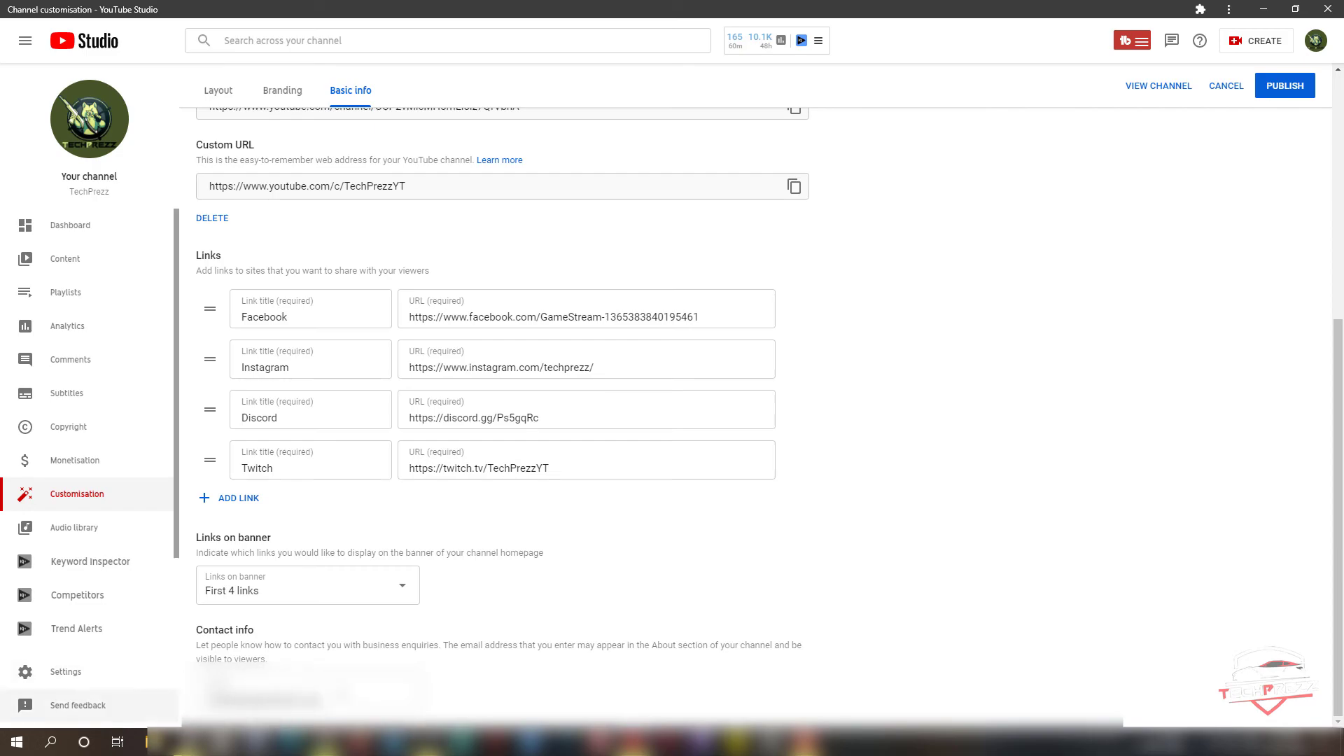
- Leave the Basic info settings and revisit the Branding settings, finishing on the Layout settings
{"action": "scroll", "coordinate": [969, 495], "scroll_direction": "up", "scroll_amount": 4}
{"action": "scroll", "coordinate": [969, 495], "scroll_direction": "down", "scroll_amount": 4}
{"action": "scroll", "coordinate": [969, 495], "scroll_direction": "up", "scroll_amount": 4}
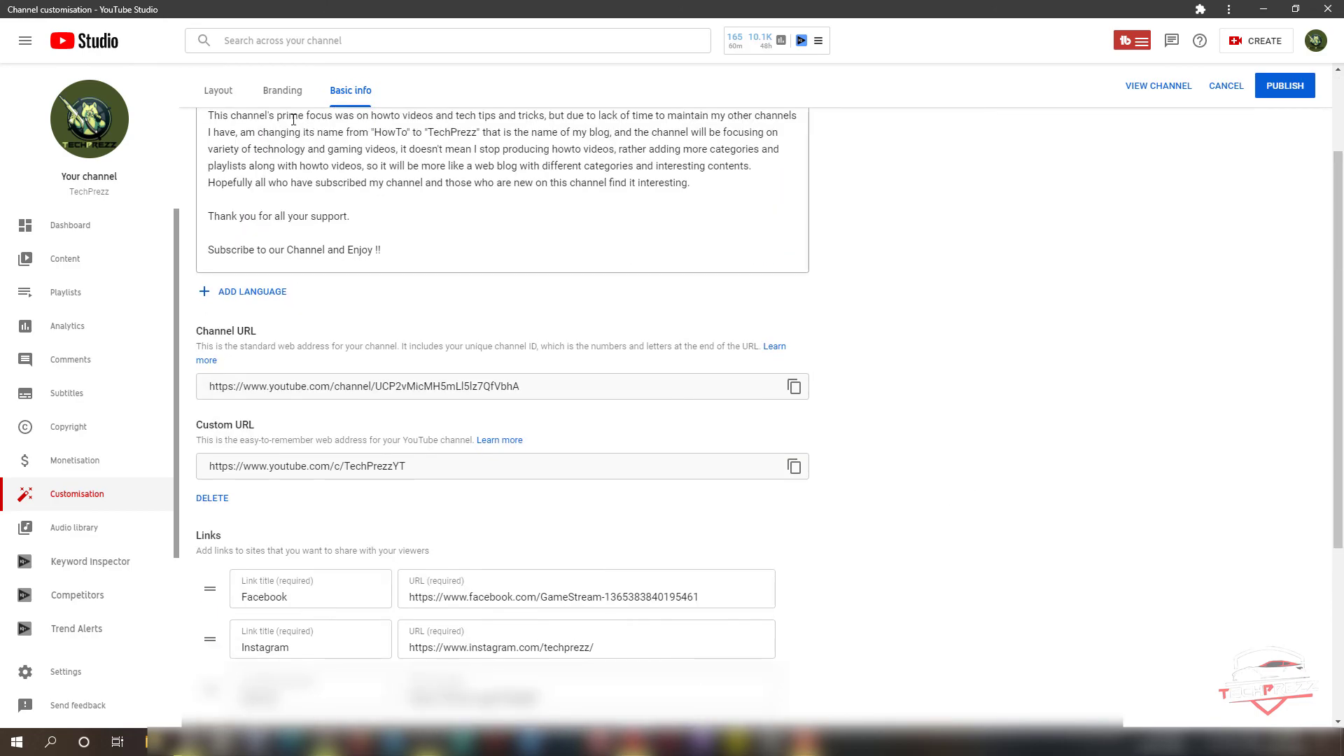
{"action": "left_click", "coordinate": [277, 98]}
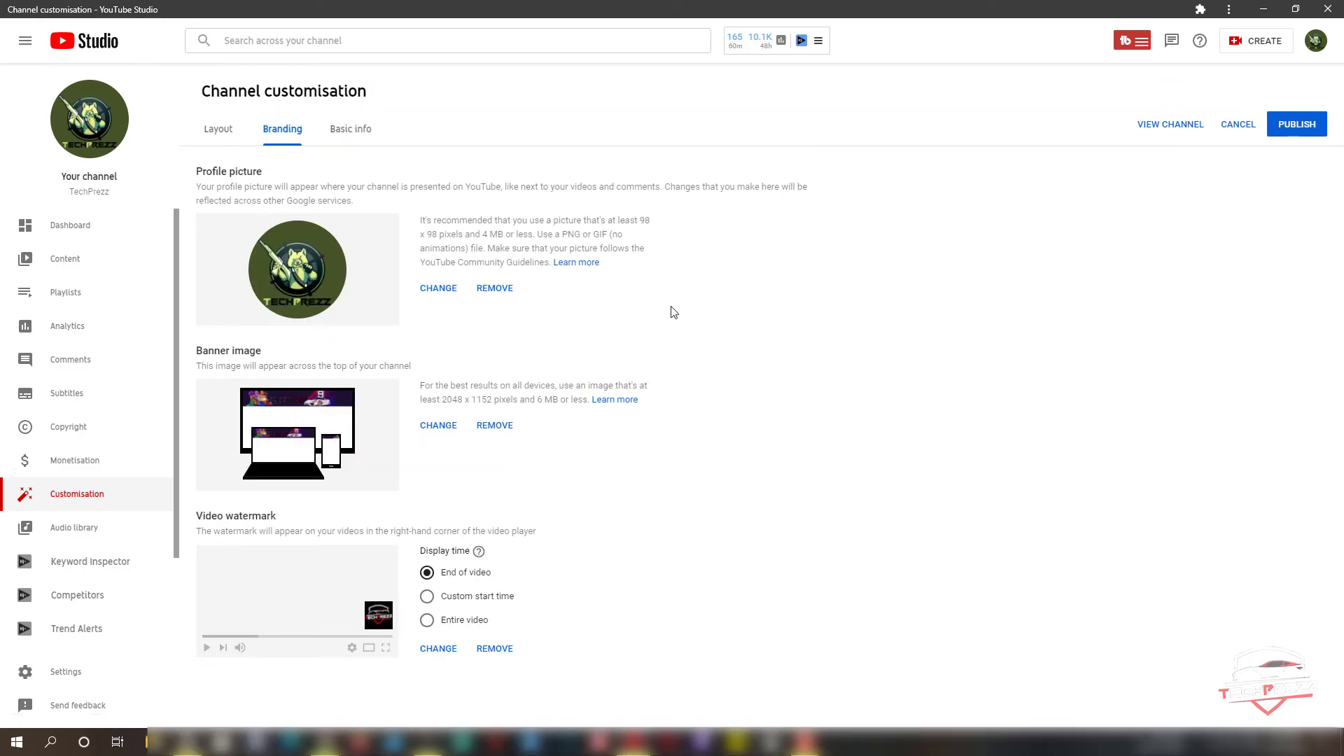
{"action": "left_click", "coordinate": [224, 131]}
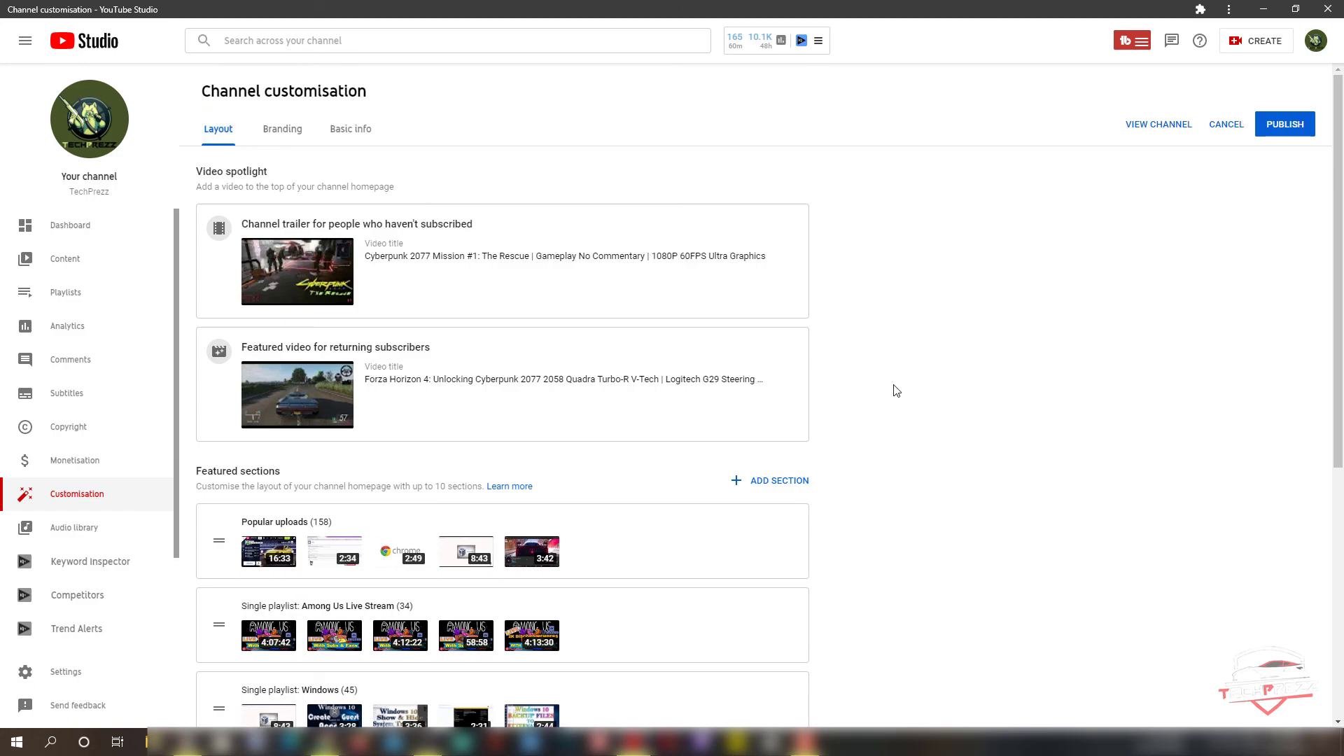